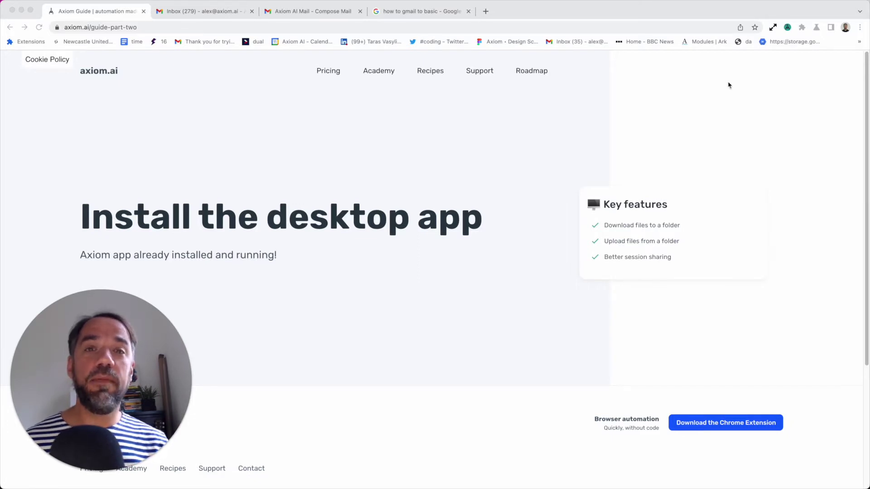
Open the Axiom.ai dashboard side panel from the extension icon in the Chrome toolbar
left_click(787, 28)
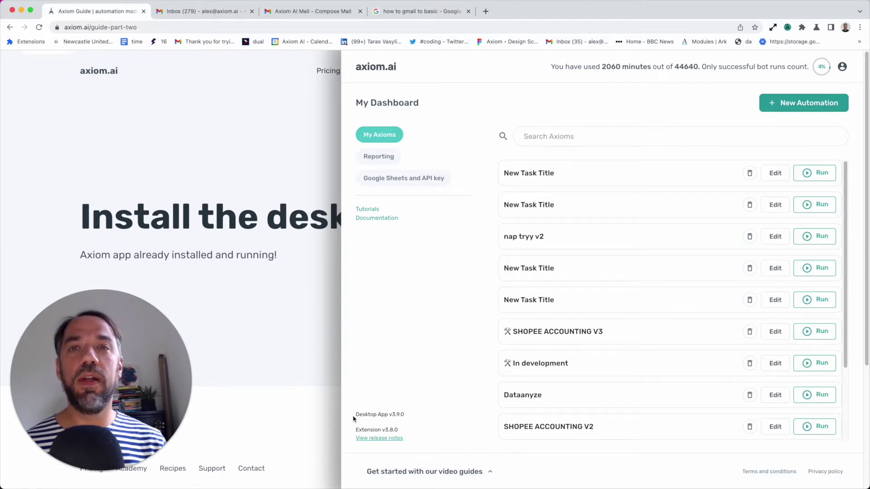
Leave the current automation without saving and start a new blank 'New Task Title' automation
left_click_drag(355, 415, 422, 423)
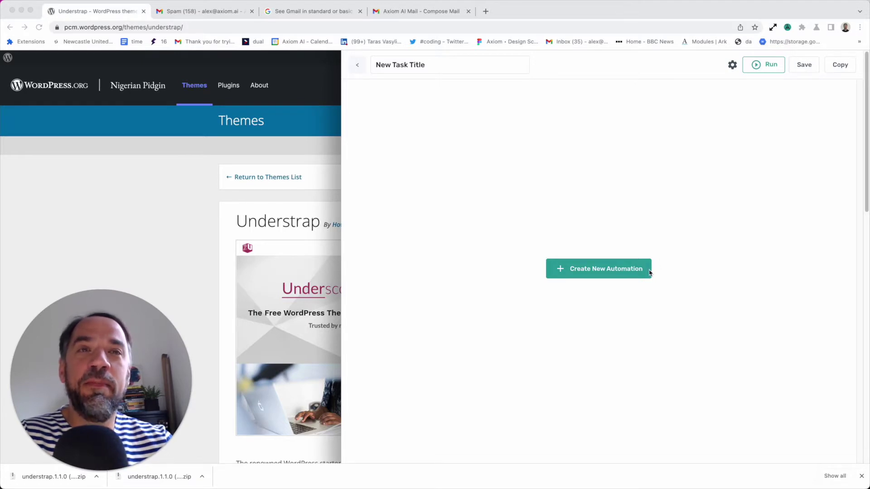
left_click(585, 315)
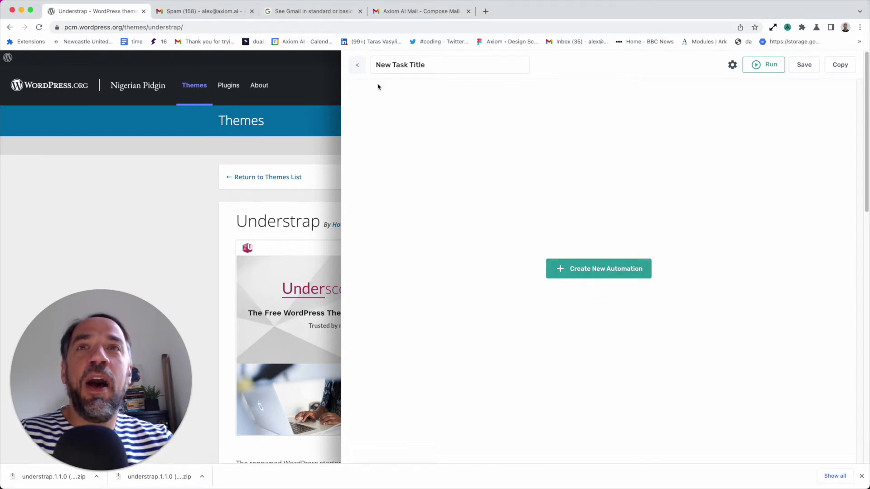
left_click(356, 65)
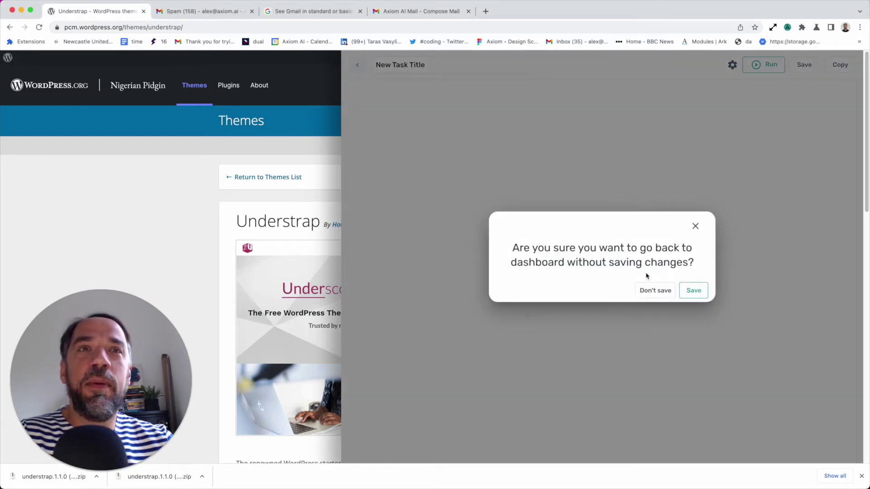
left_click(666, 295)
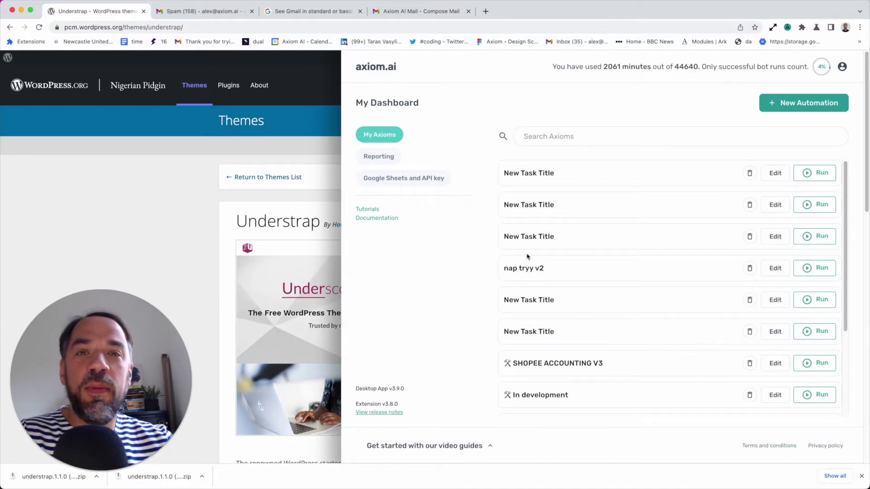
left_click(816, 103)
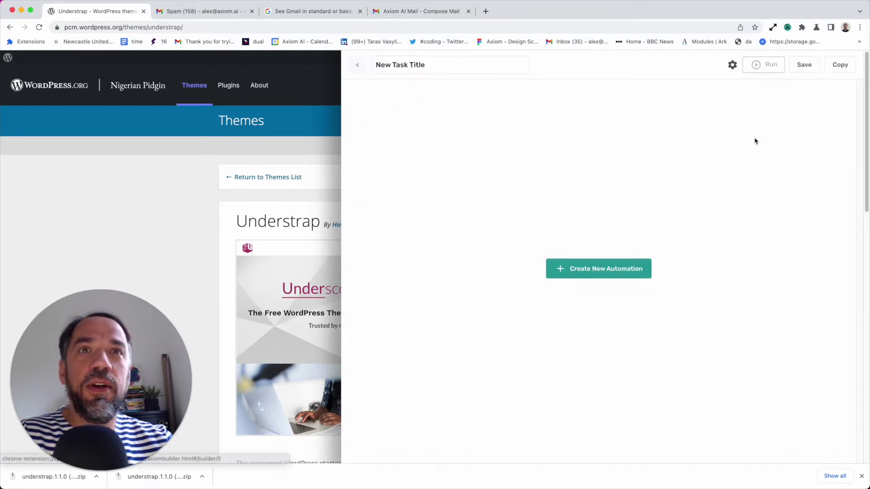
left_click(622, 272)
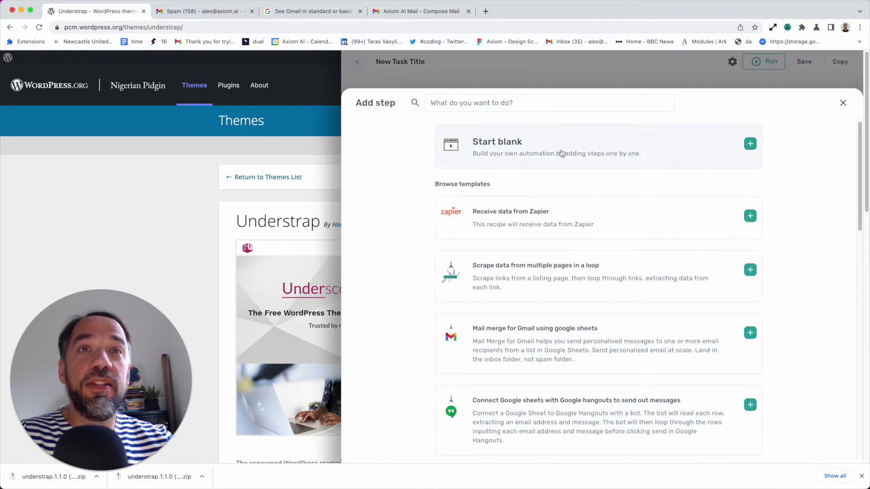
left_click(558, 154)
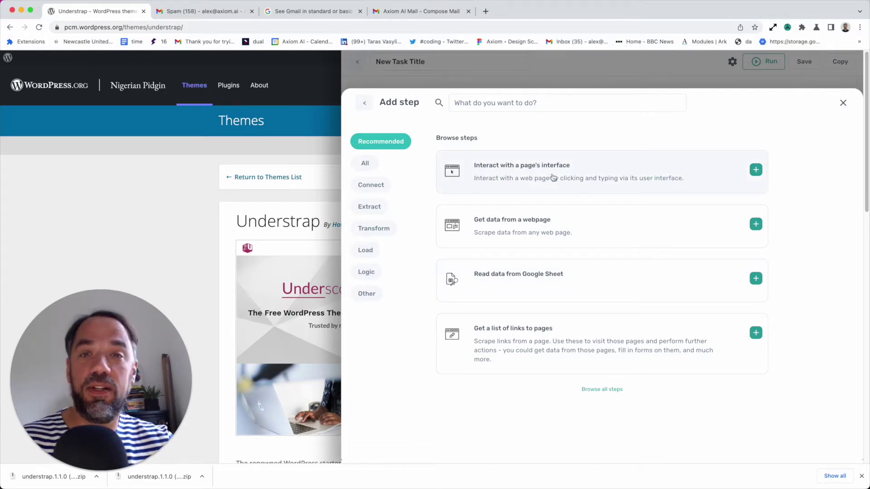
left_click(578, 180)
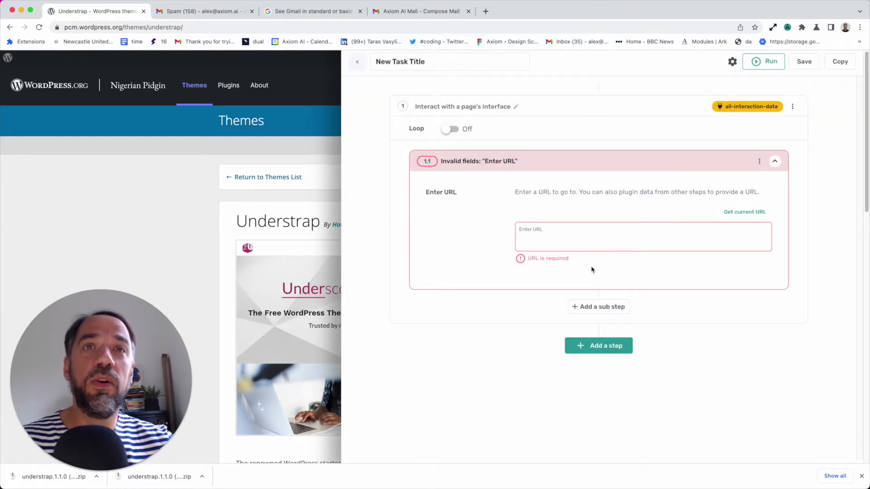
left_click(750, 212)
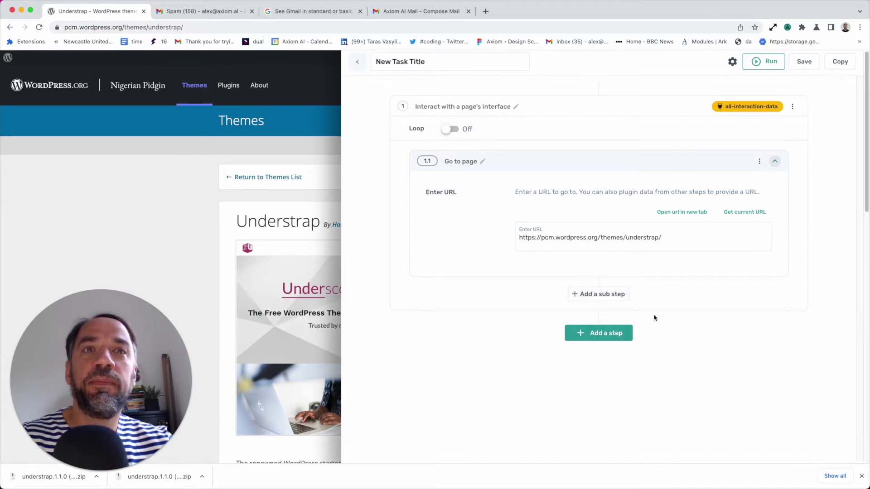
left_click(607, 295)
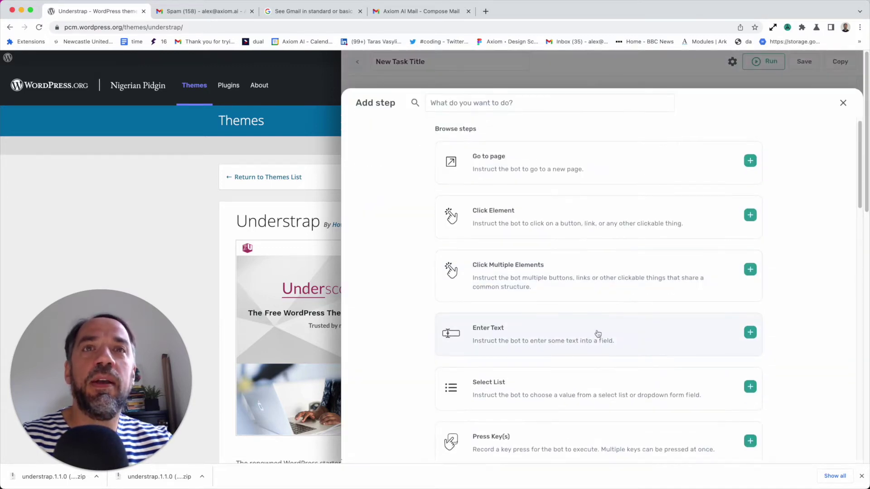
scroll(515, 218, "down", 1)
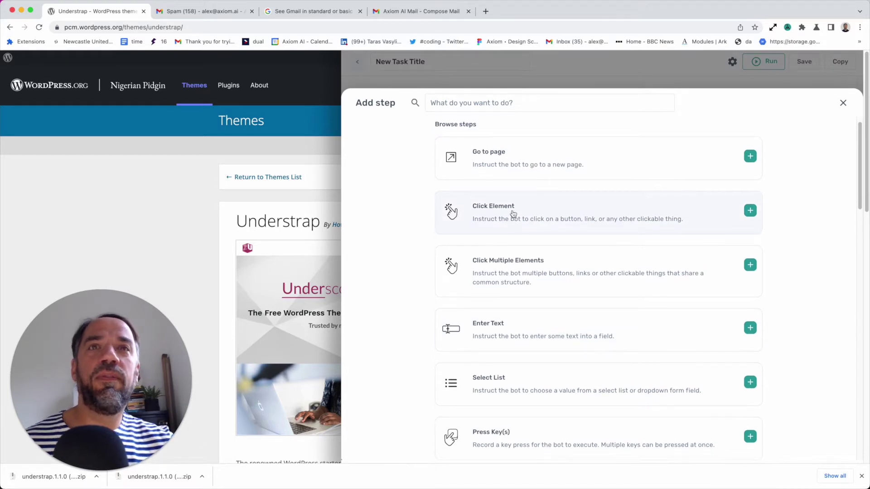
scroll(508, 182, "up", 1)
left_click(497, 104)
type("downlo")
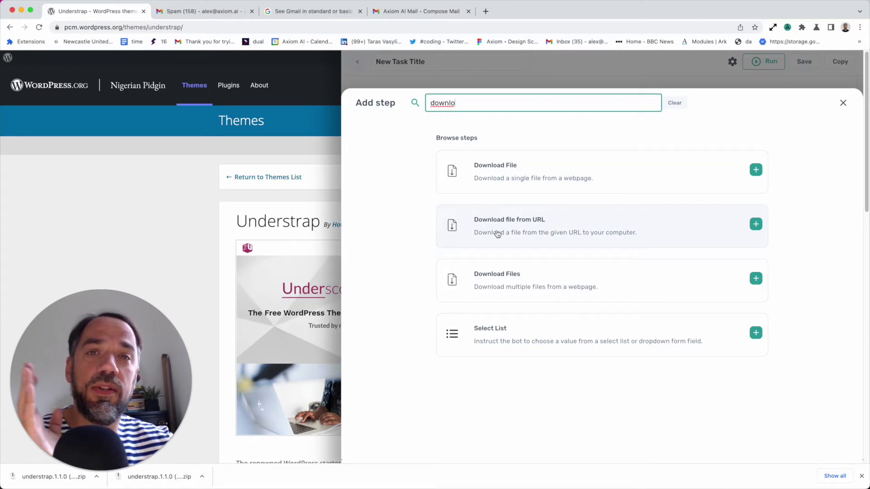
left_click(498, 234)
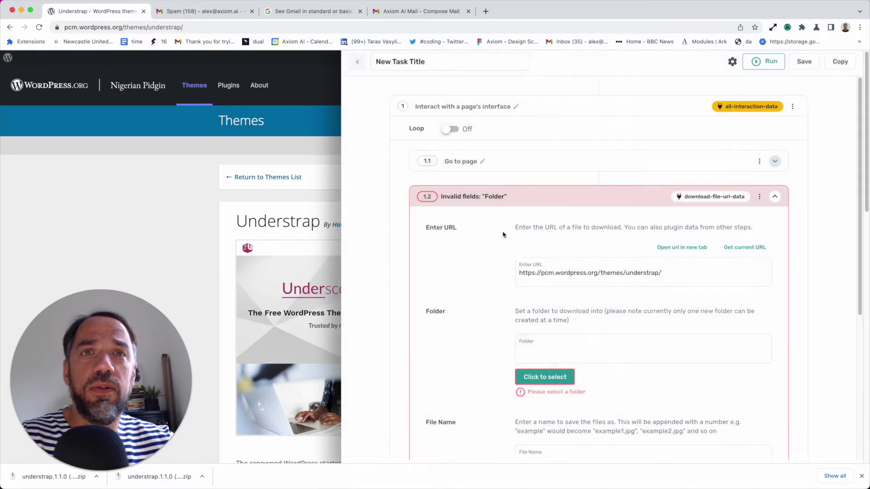
scroll(520, 246, "down", 2)
scroll(520, 264, "down", 1)
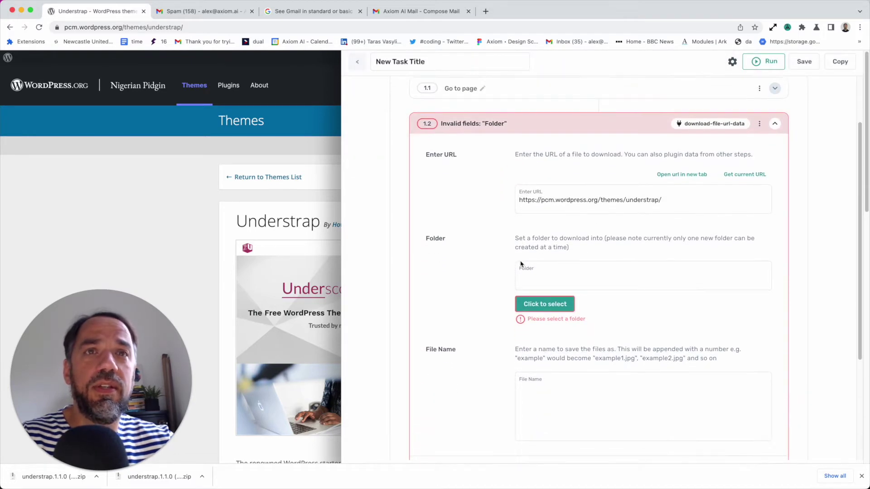
triple_click(577, 201)
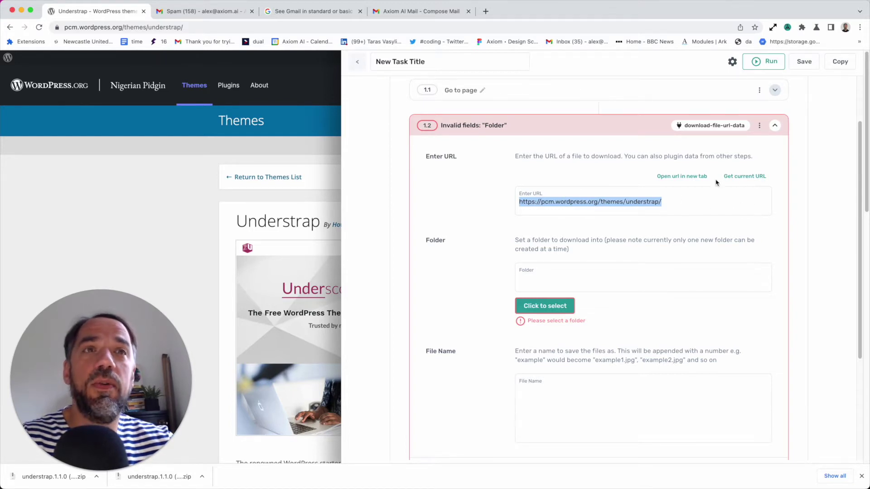
scroll(589, 109, "up", 3)
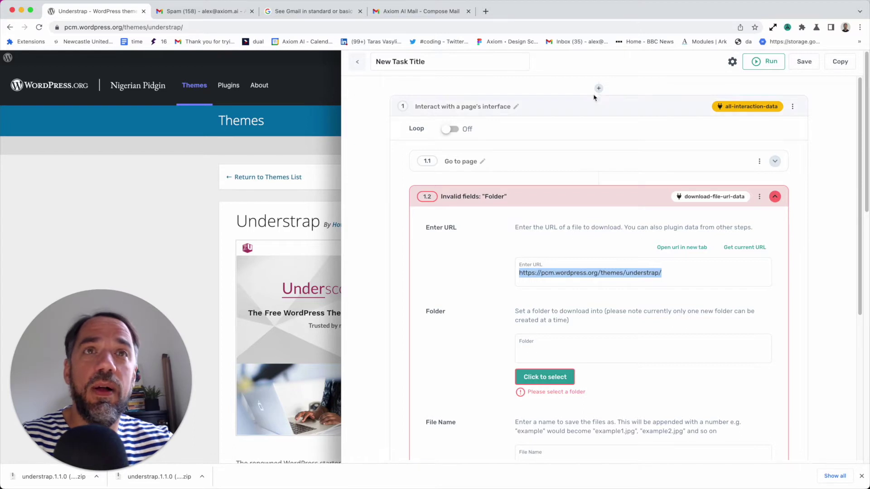
scroll(650, 254, "down", 2)
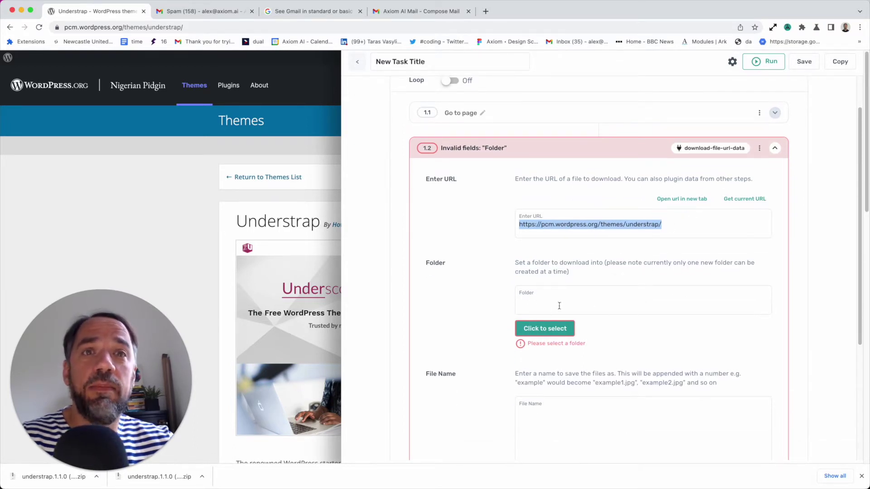
scroll(603, 315, "down", 5)
scroll(603, 315, "up", 2)
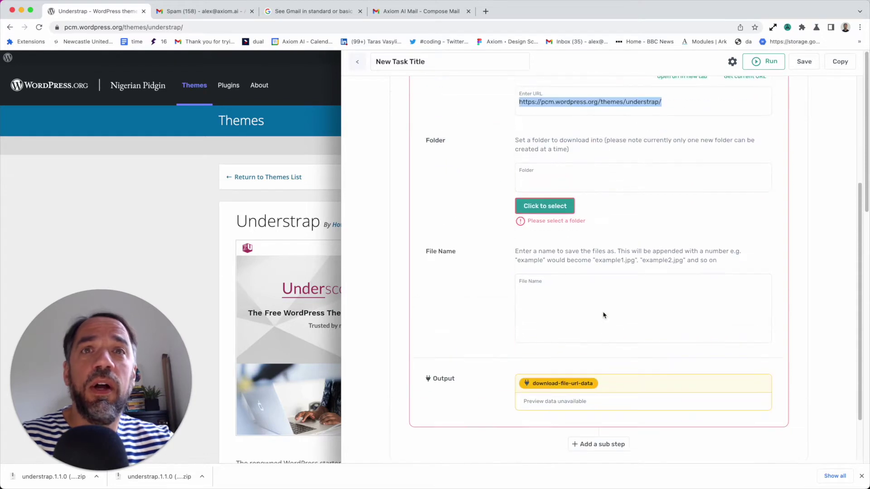
left_click(559, 308)
scroll(643, 308, "up", 5)
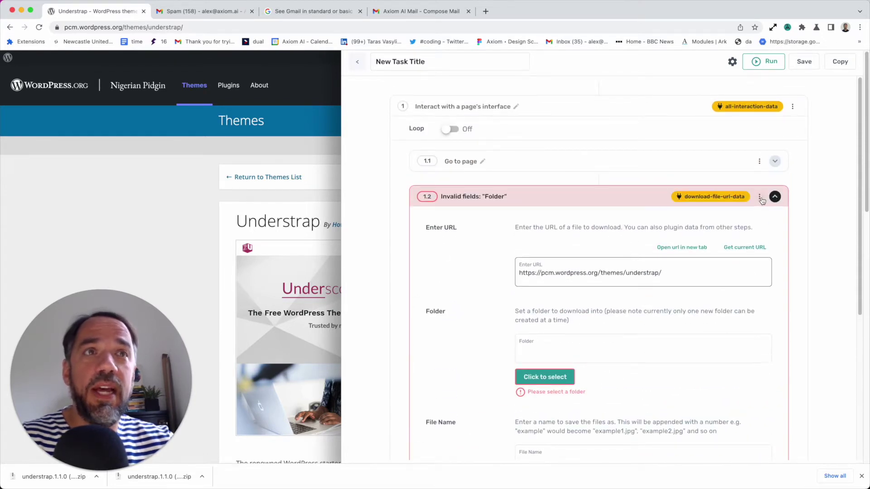
left_click(760, 197)
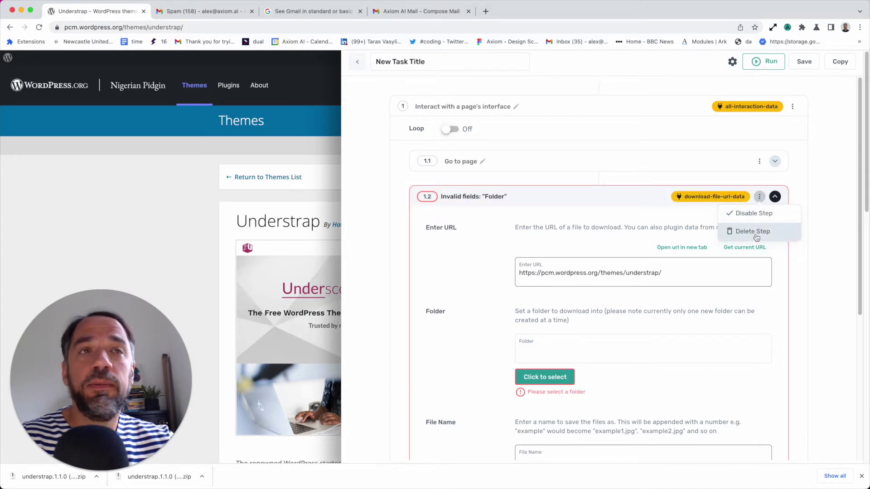
left_click(753, 232)
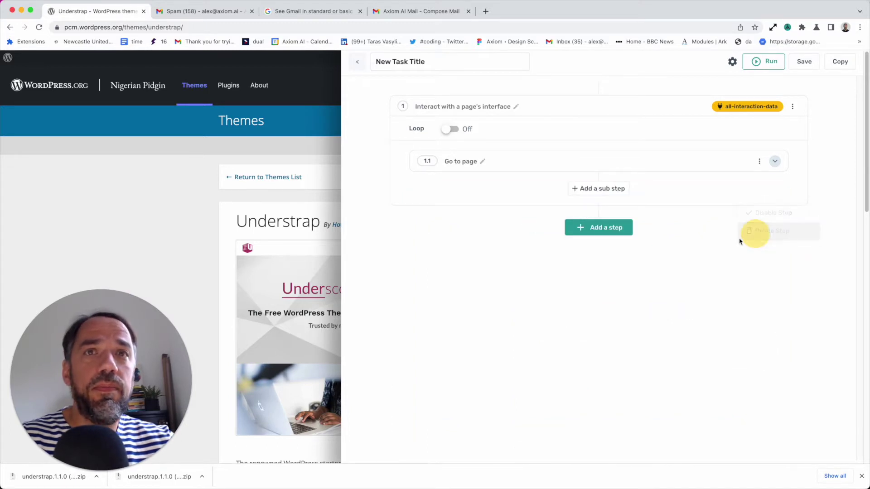
Add a Download File sub-step 1.2 targeting the Understrap Download button
left_click(597, 189)
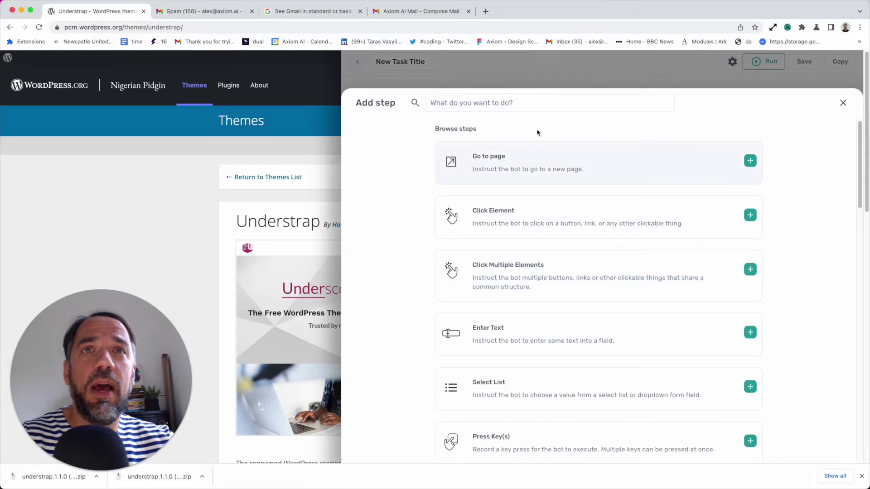
left_click(543, 107)
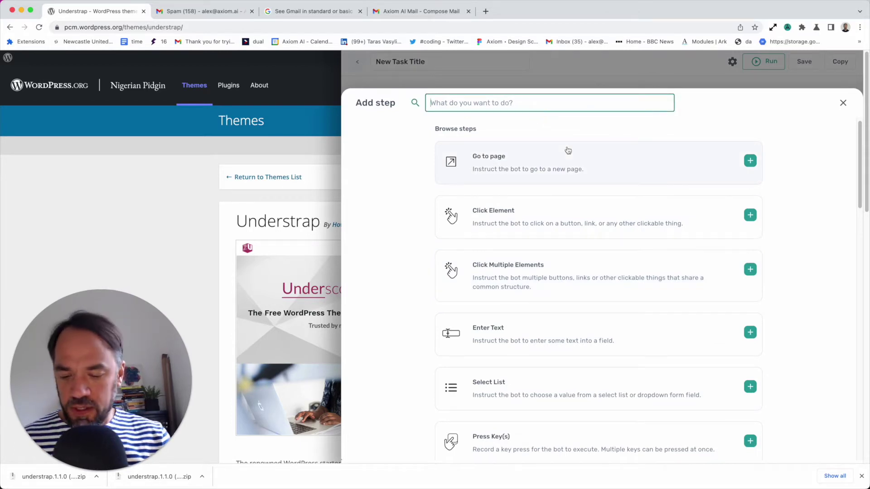
type("download")
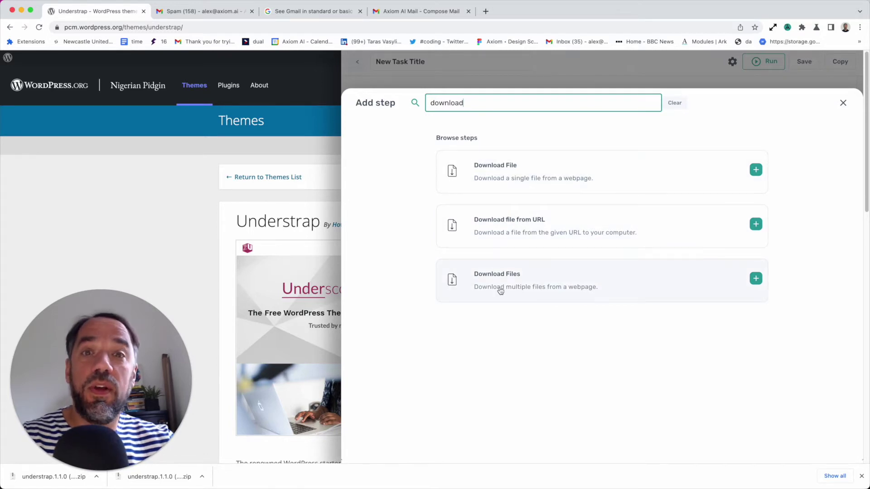
left_click(578, 177)
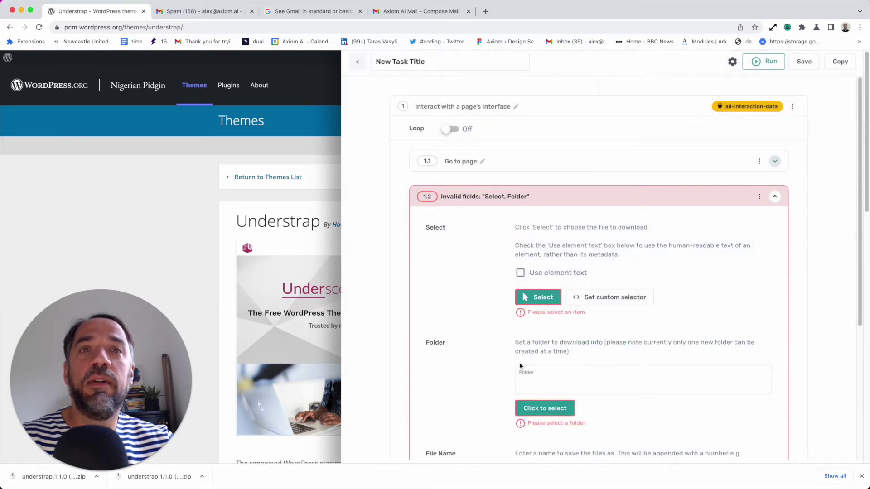
left_click(548, 301)
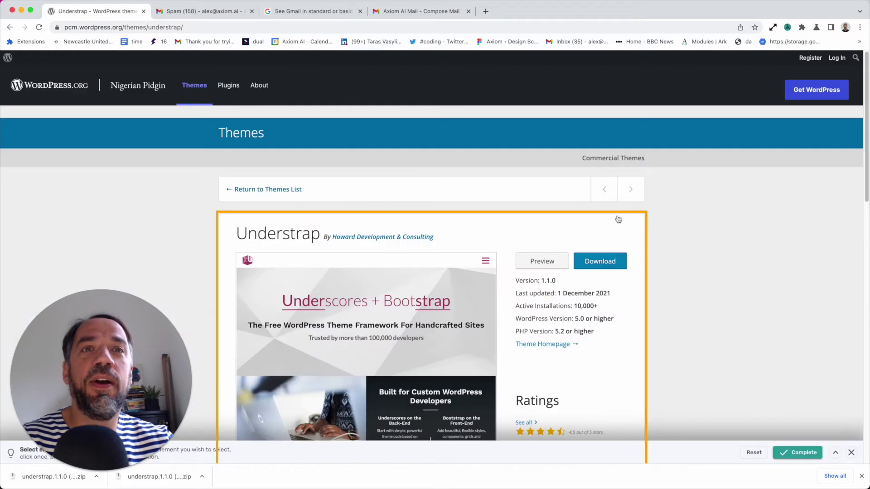
left_click(622, 256)
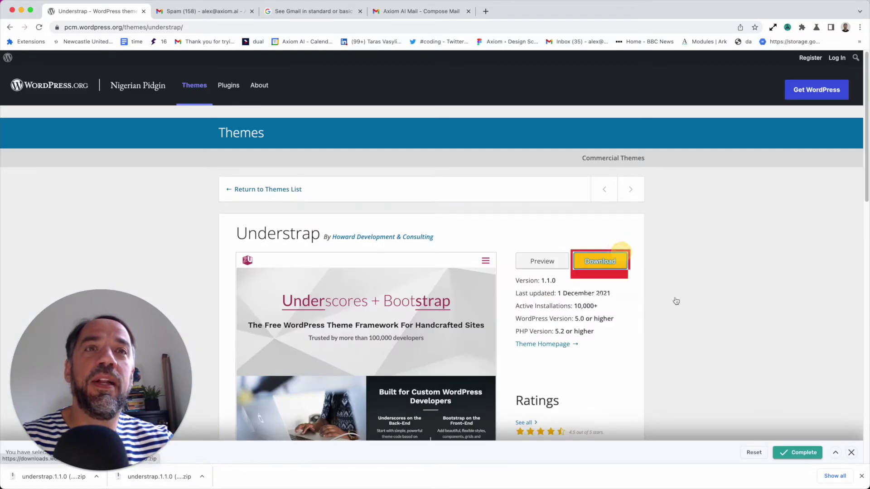
left_click(797, 452)
Clear the 'spurs' value from the Download File step's Folder field
scroll(647, 407, "down", 3)
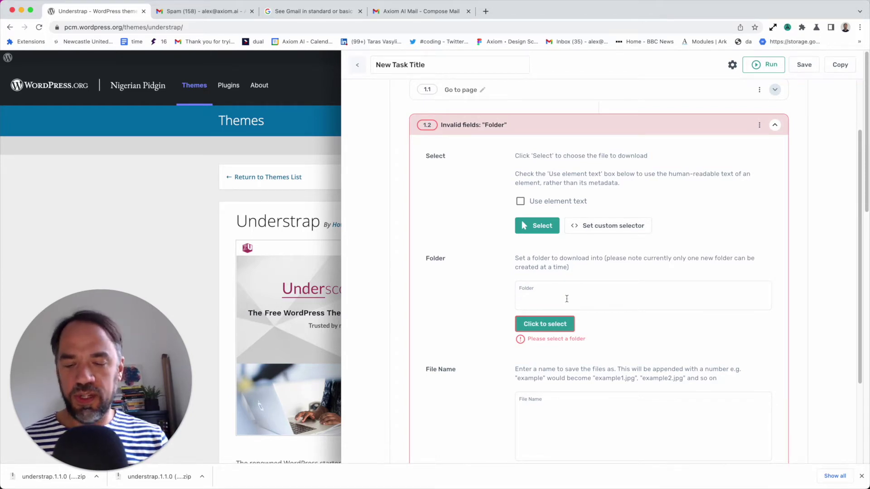
type("spurs")
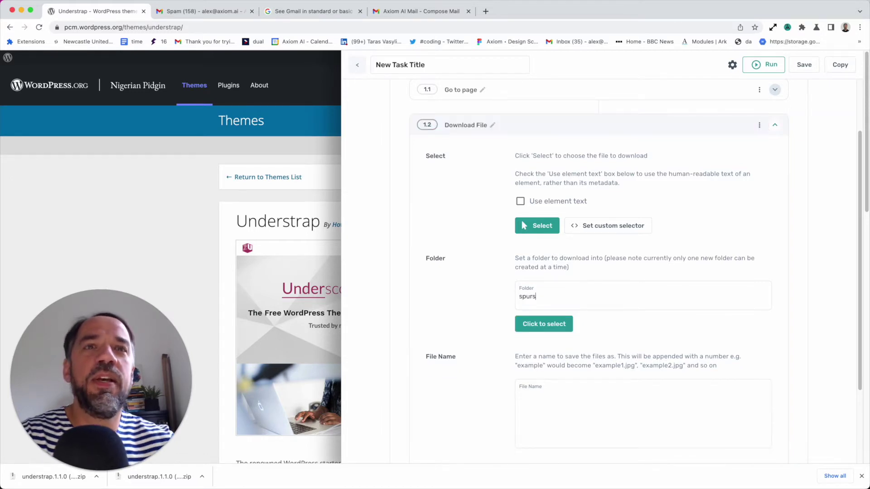
scroll(617, 325, "down", 1)
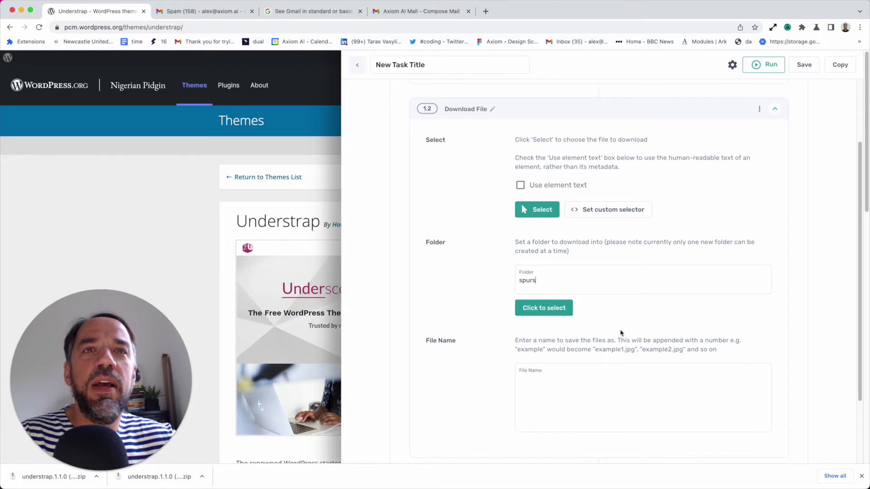
double_click(553, 283)
key("BackSpace")
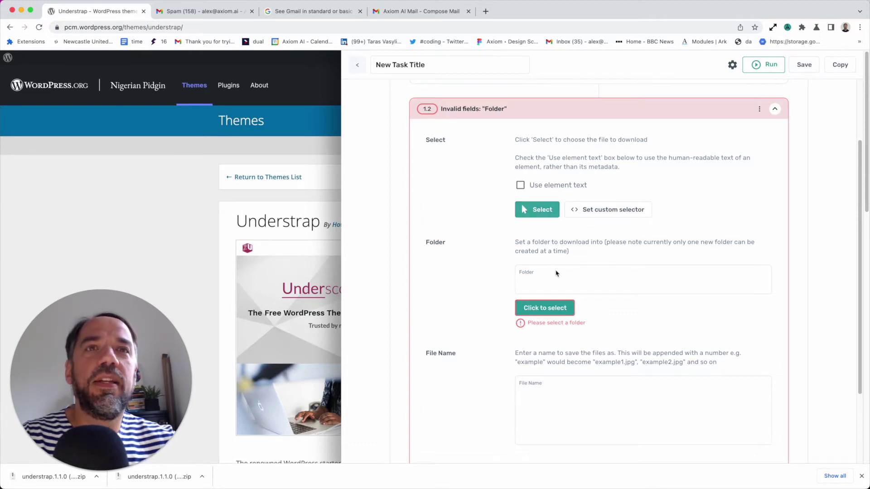
left_click(546, 313)
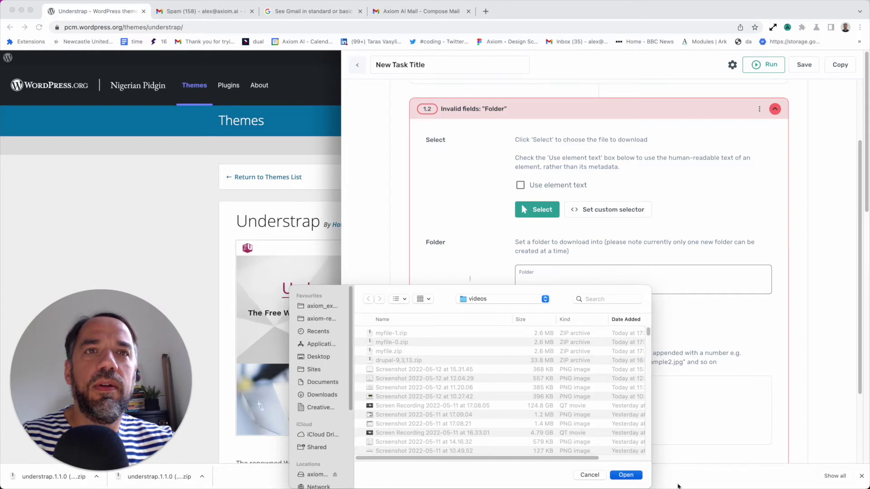
Set the download folder to Desktop/videos
key("Return")
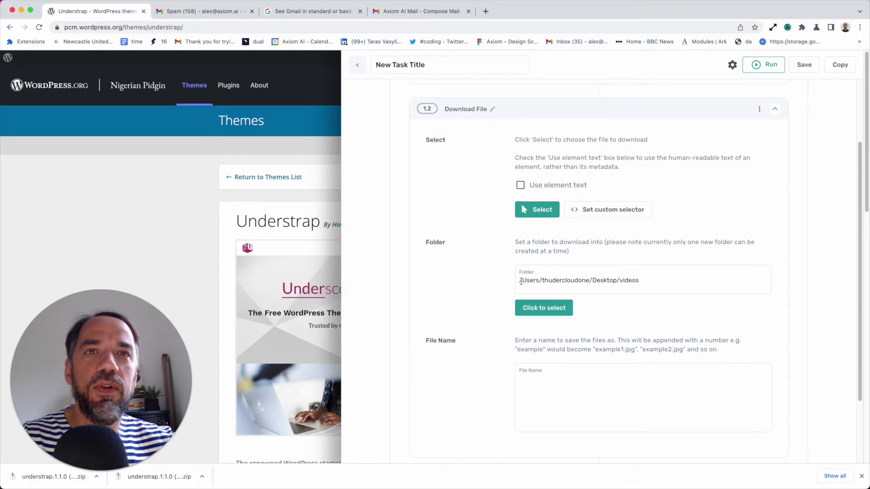
left_click_drag(520, 281, 669, 281)
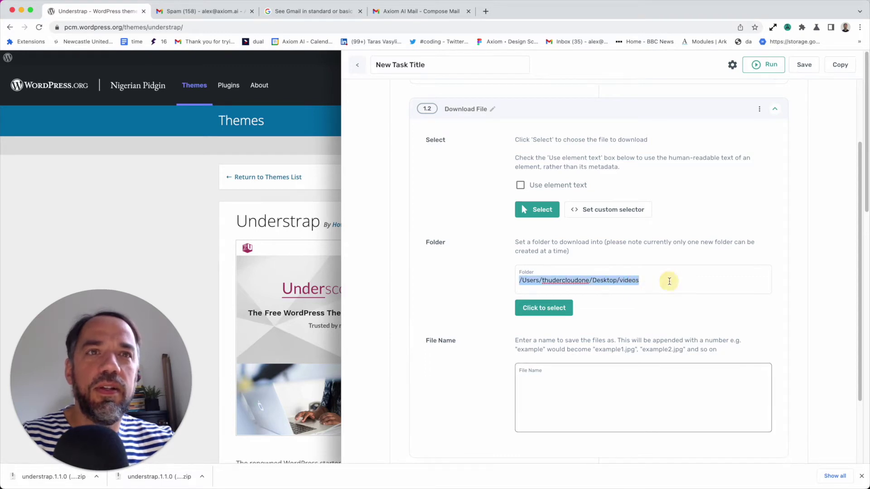
left_click(669, 282)
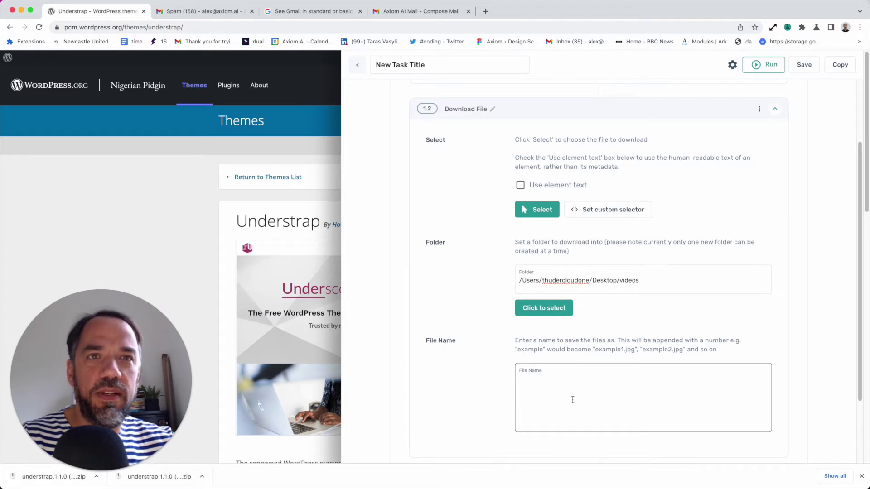
Enter 'spurs' as the download file name
scroll(578, 399, "down", 1)
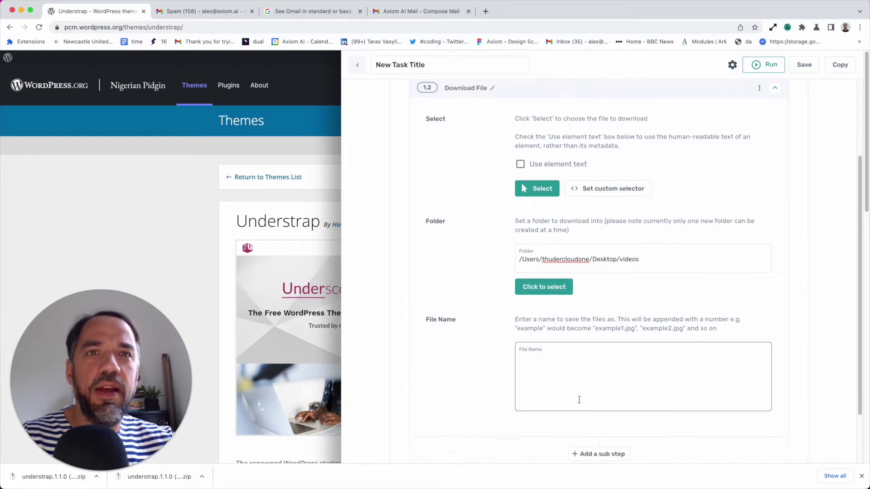
left_click(566, 347)
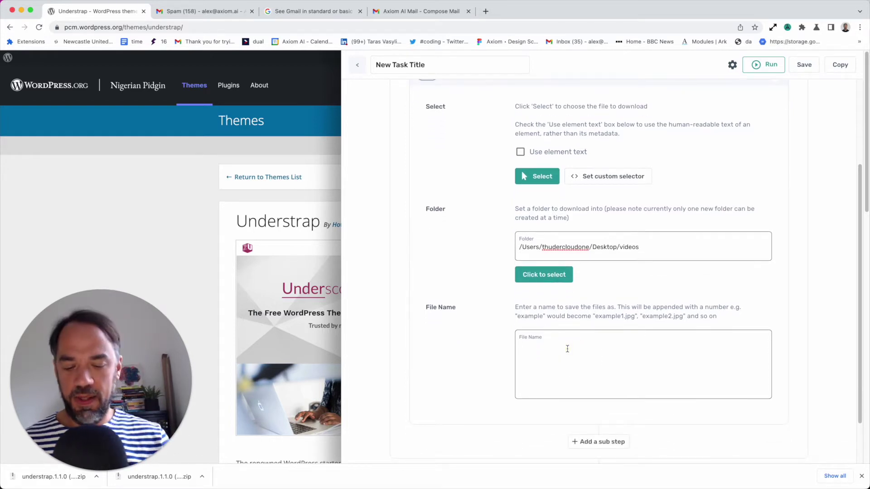
type("spurs")
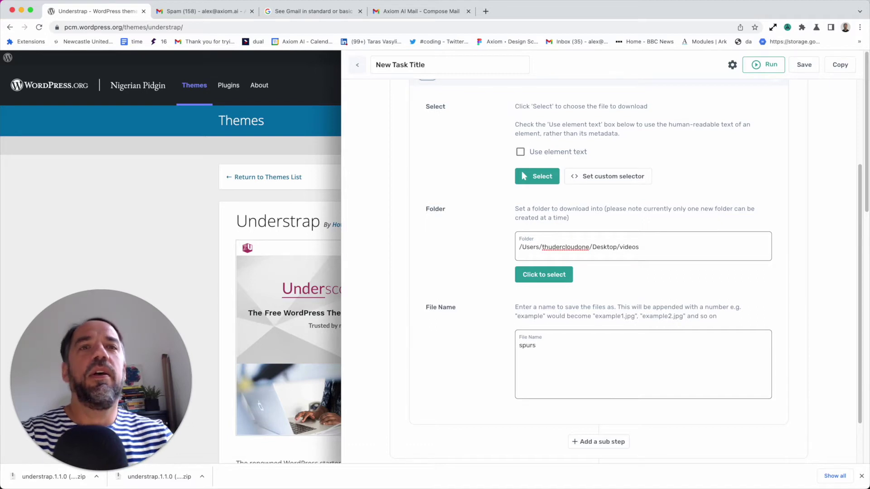
scroll(598, 352, "up", 4)
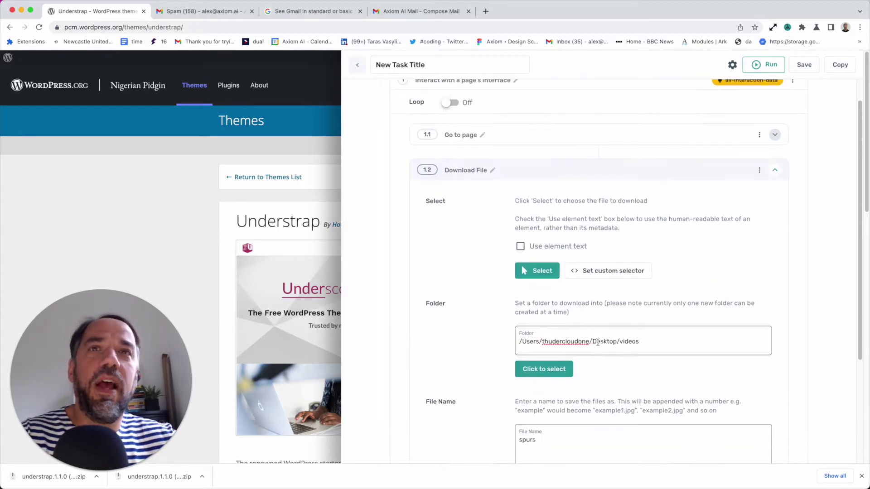
scroll(598, 342, "down", 3)
scroll(601, 203, "up", 4)
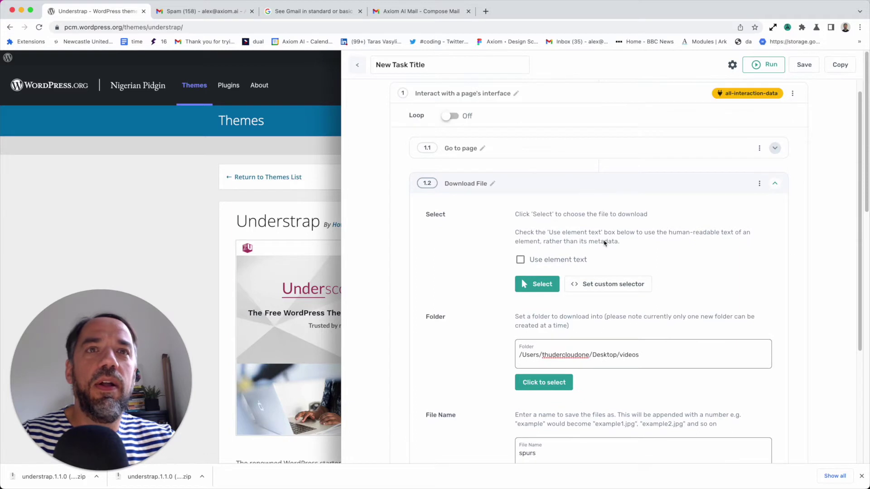
scroll(604, 243, "down", 3)
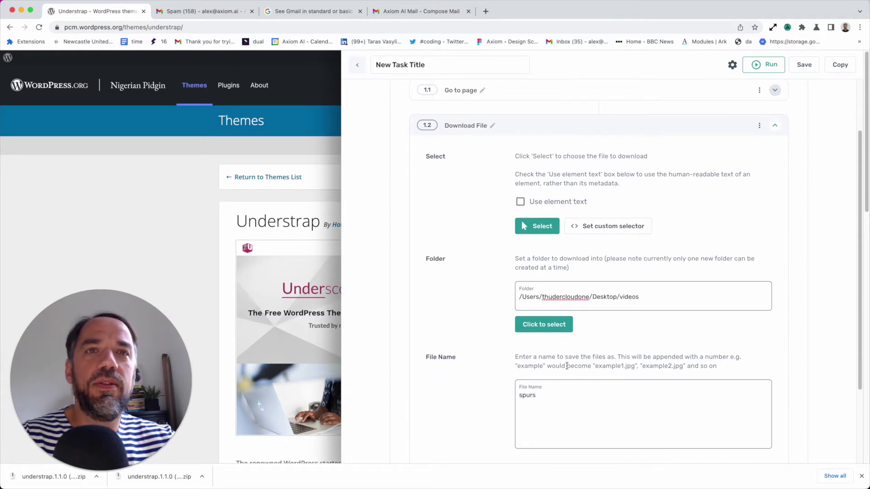
scroll(566, 366, "down", 2)
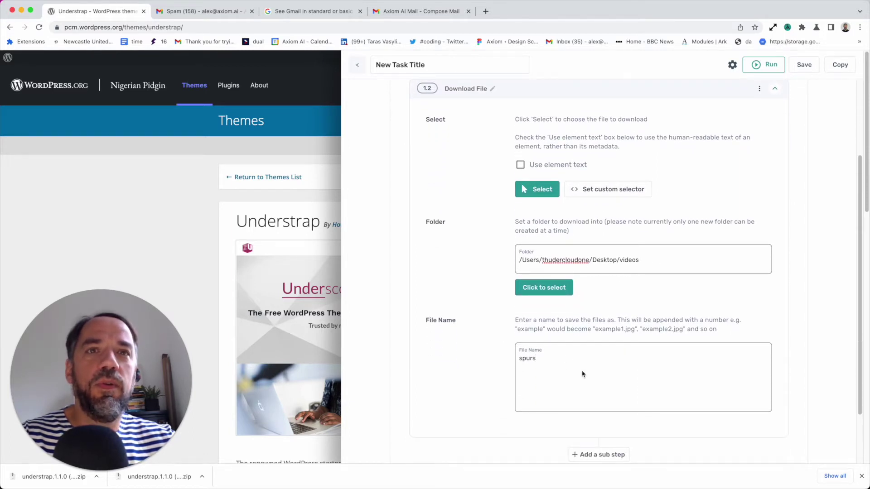
scroll(556, 362, "up", 5)
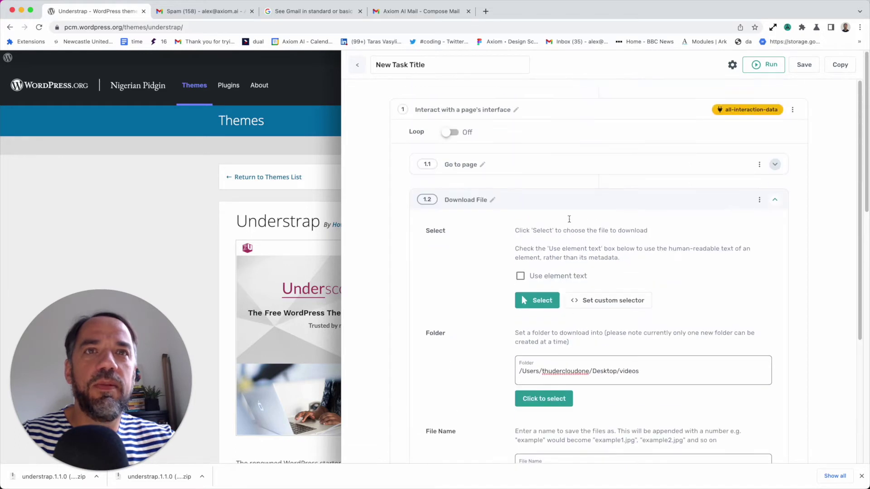
Collapse the Download File step, save the automation and confirm the saved message
left_click(570, 208)
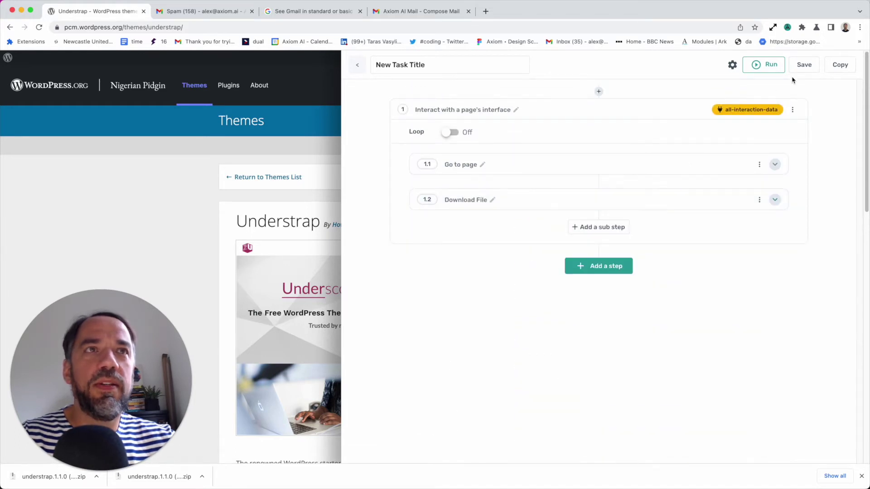
left_click(803, 65)
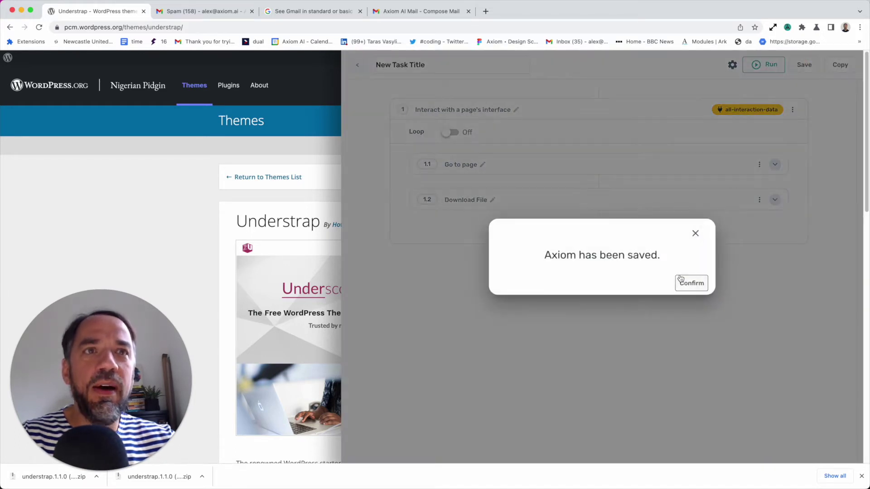
left_click(680, 280)
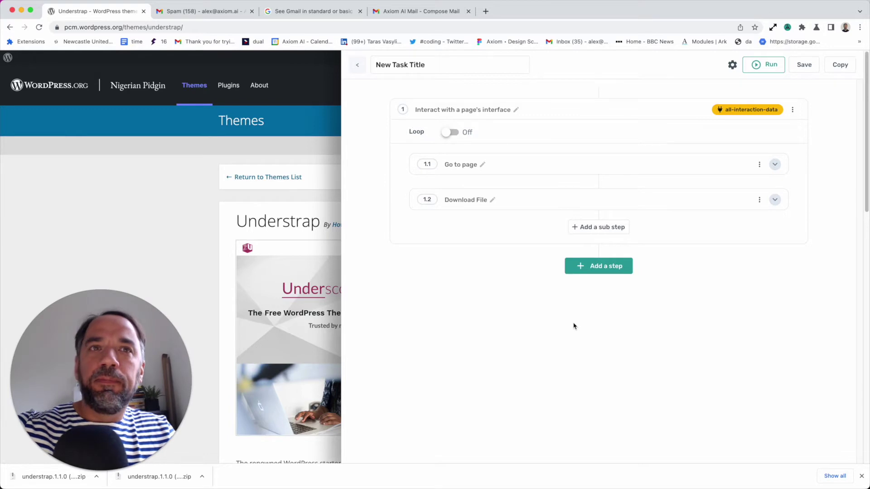
Add a second 'Interact with a page's interface' step and focus its empty URL field
left_click(614, 270)
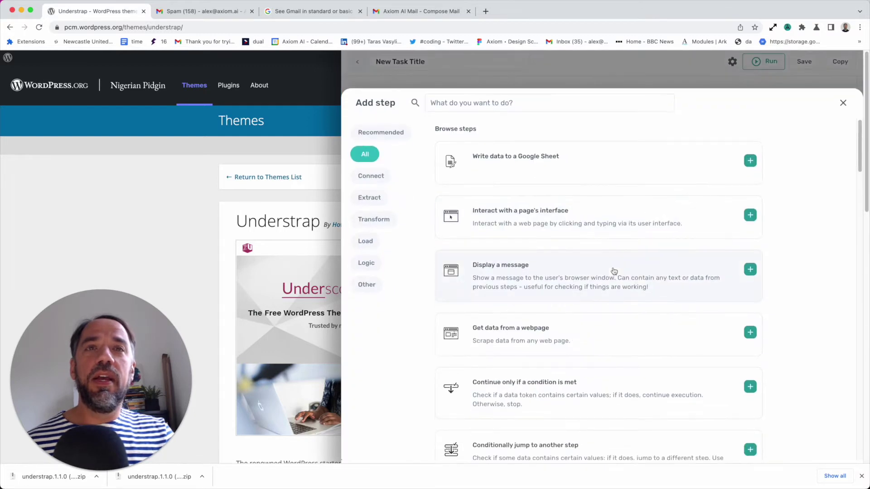
left_click(601, 216)
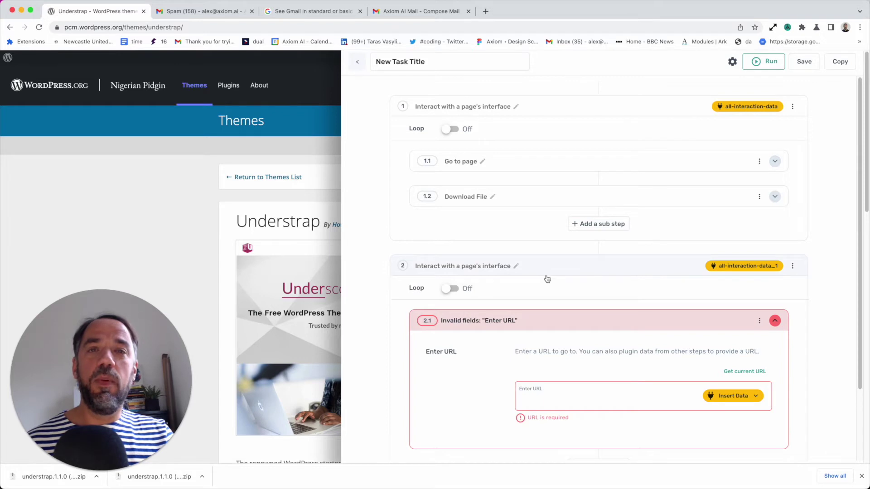
scroll(542, 305, "down", 2)
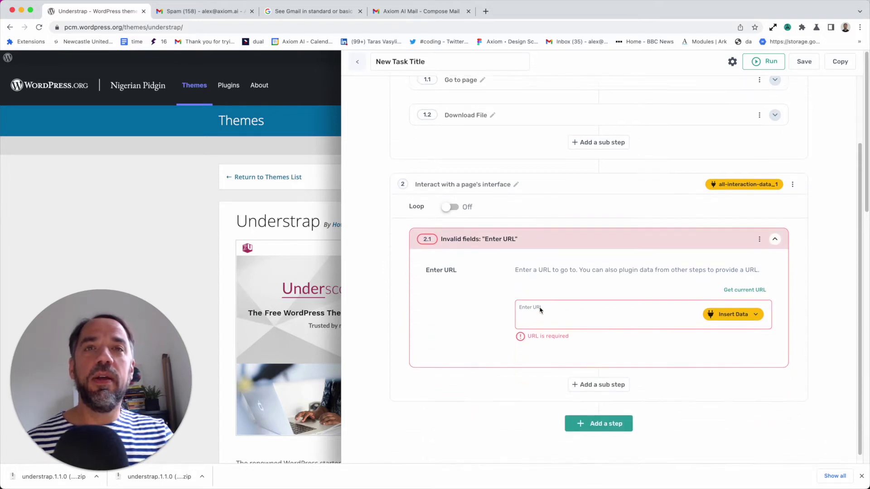
left_click(603, 314)
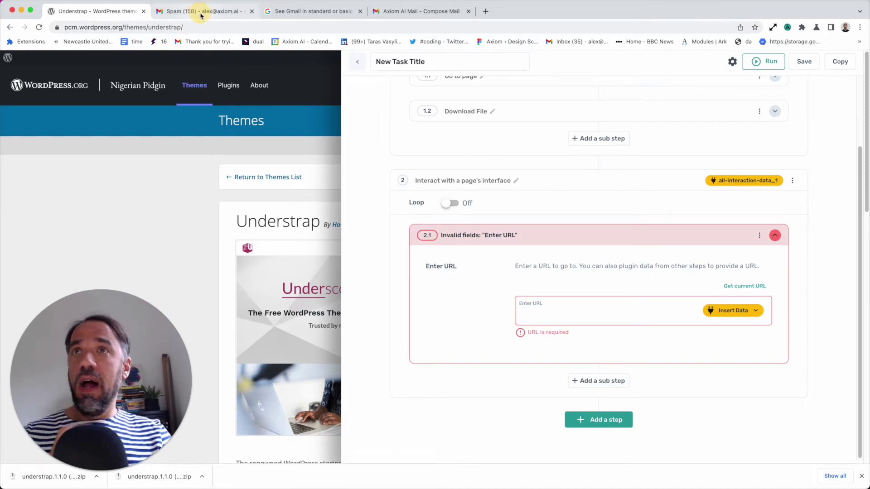
In the Gmail spam tab, close the Axiom panel and old draft, then start a new message
left_click(201, 13)
left_click(787, 27)
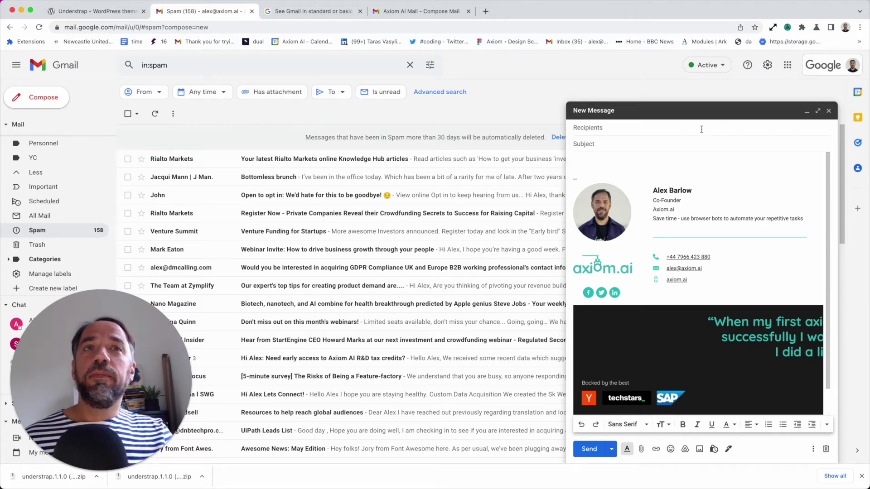
left_click(827, 111)
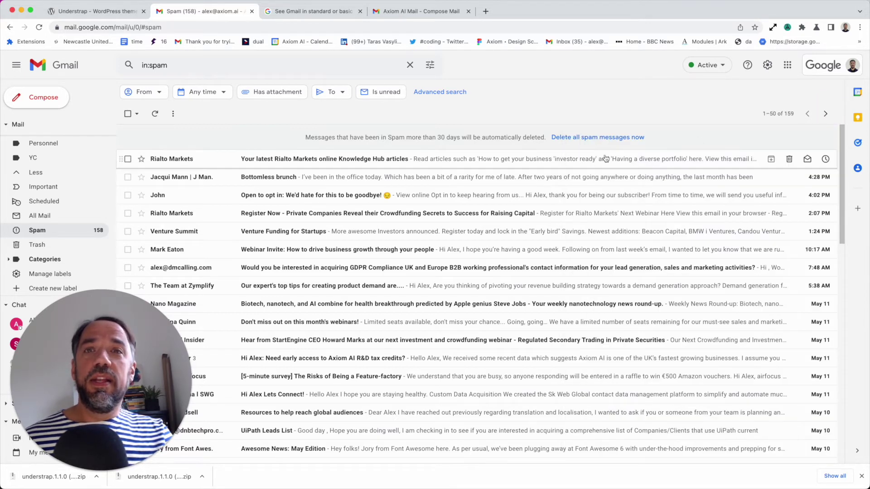
left_click(55, 103)
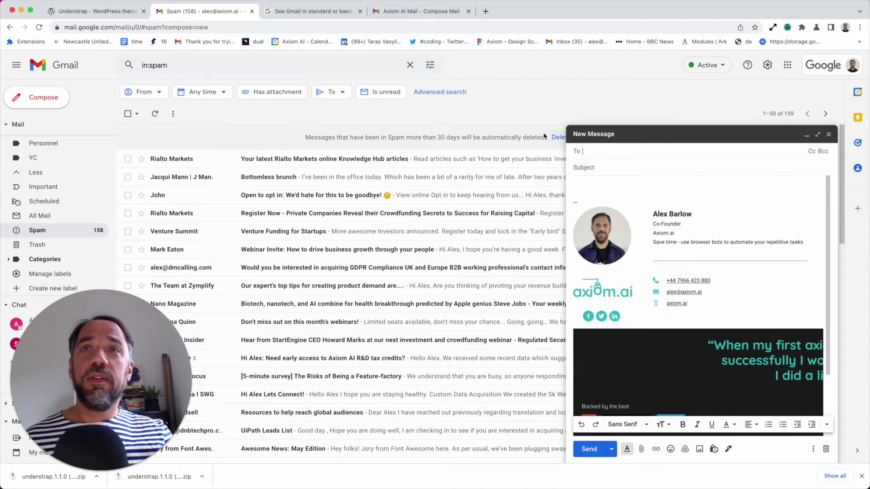
Scroll through the standard vs basic HTML Gmail help article, then go to the Compose Mail tab
left_click(299, 12)
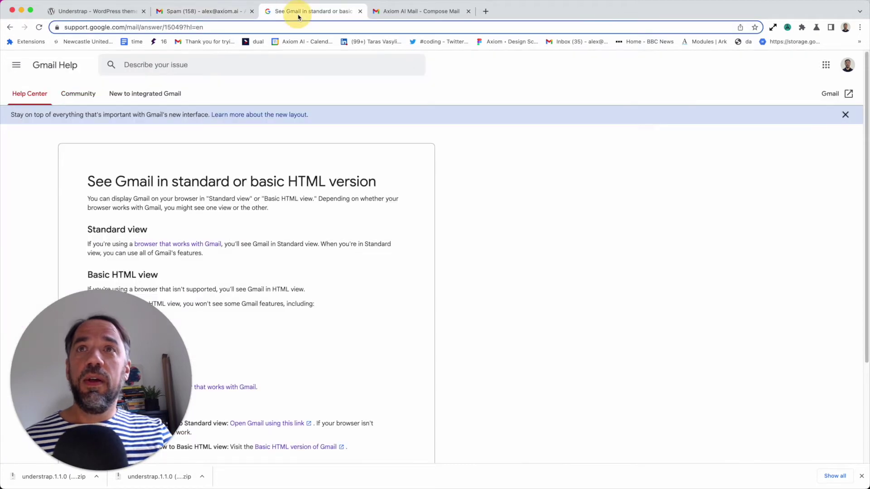
scroll(258, 317, "down", 3)
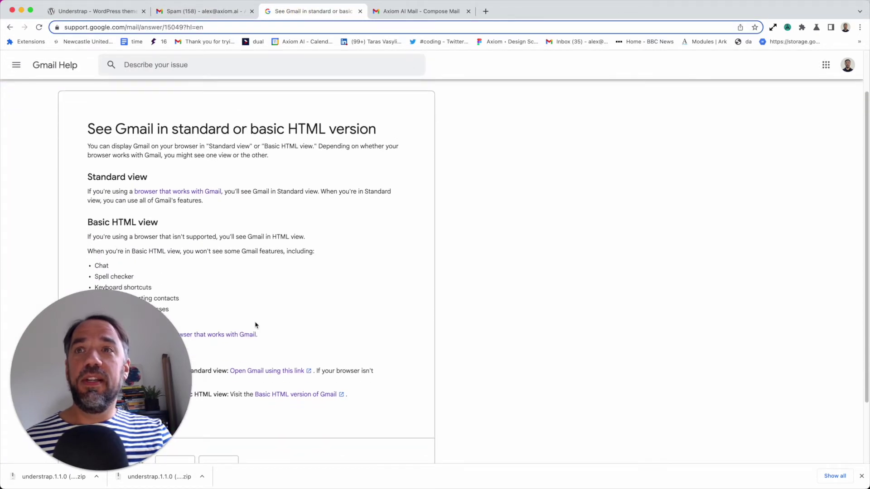
scroll(236, 319, "down", 3)
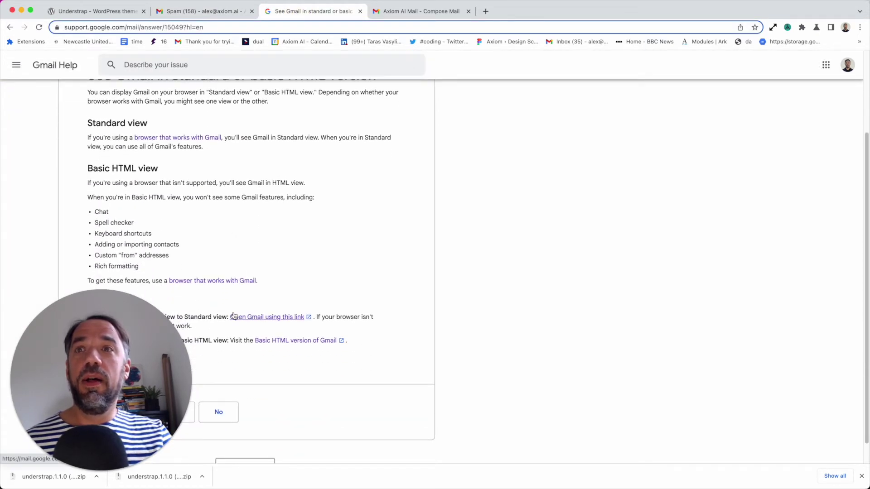
scroll(226, 296, "up", 5)
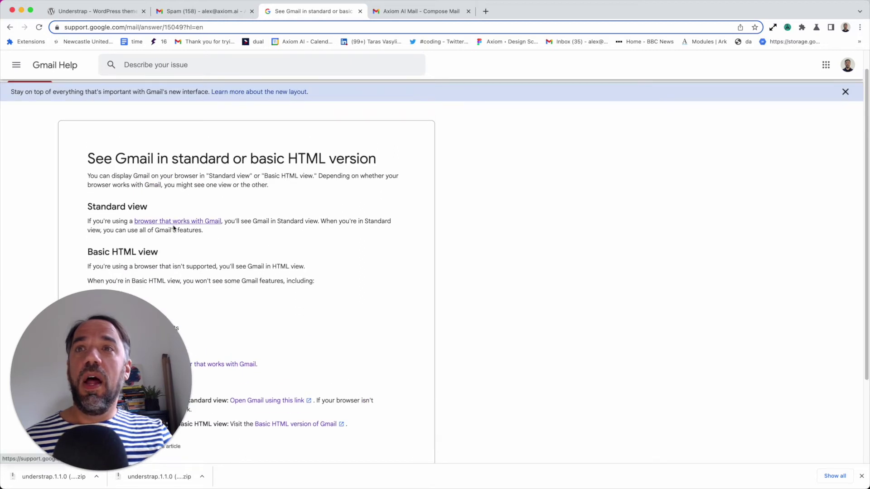
scroll(231, 284, "down", 2)
scroll(237, 312, "down", 3)
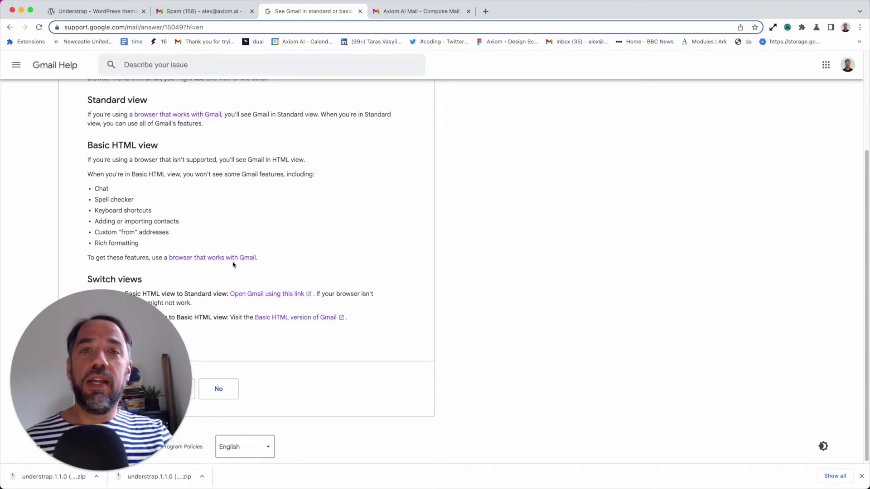
scroll(233, 265, "up", 2)
scroll(233, 265, "up", 2)
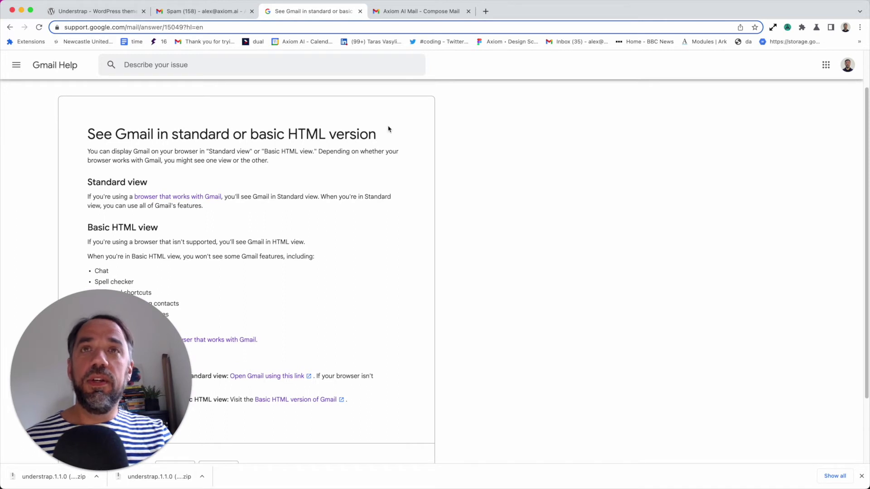
left_click(413, 12)
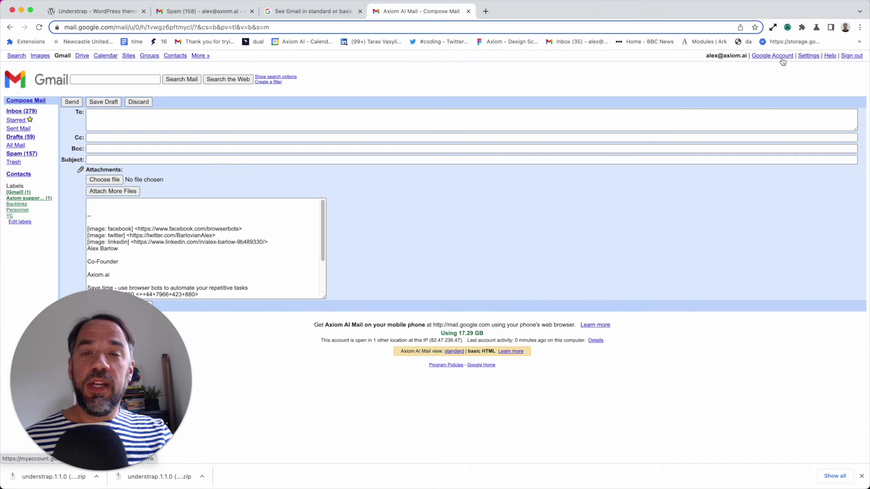
left_click(486, 12)
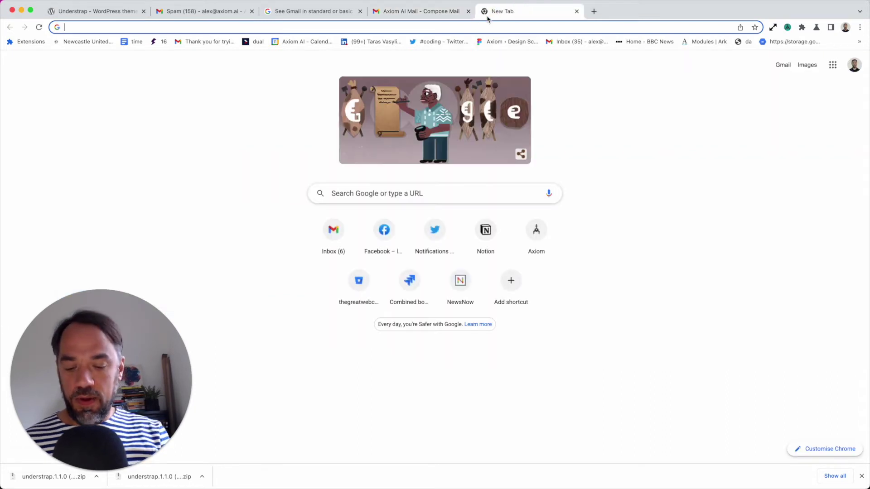
type("outlook lite mode")
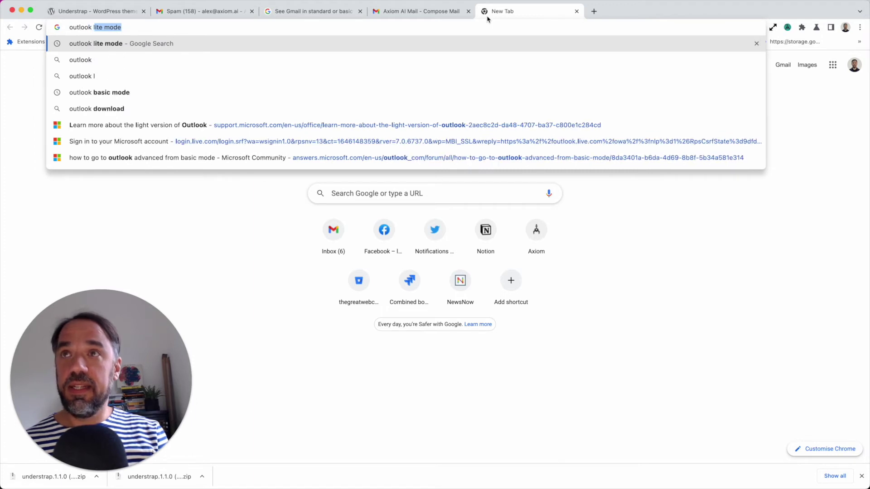
key("Return")
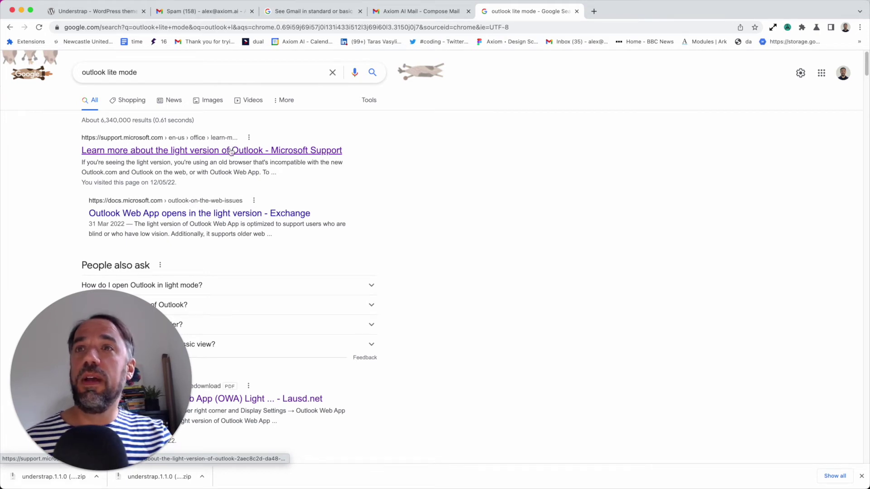
left_click(231, 152)
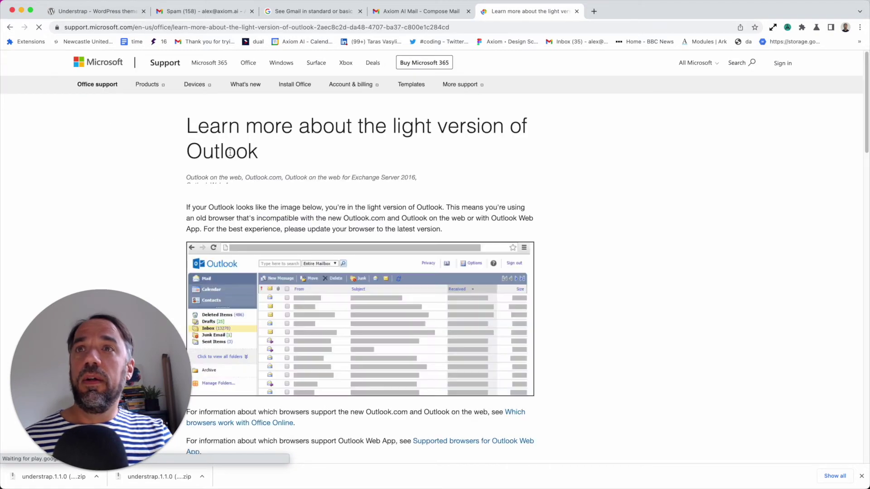
scroll(307, 265, "down", 5)
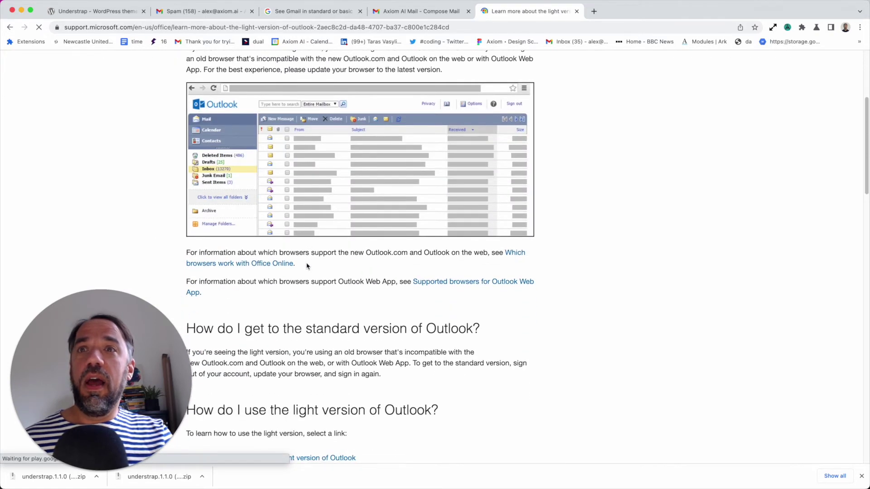
scroll(307, 266, "down", 2)
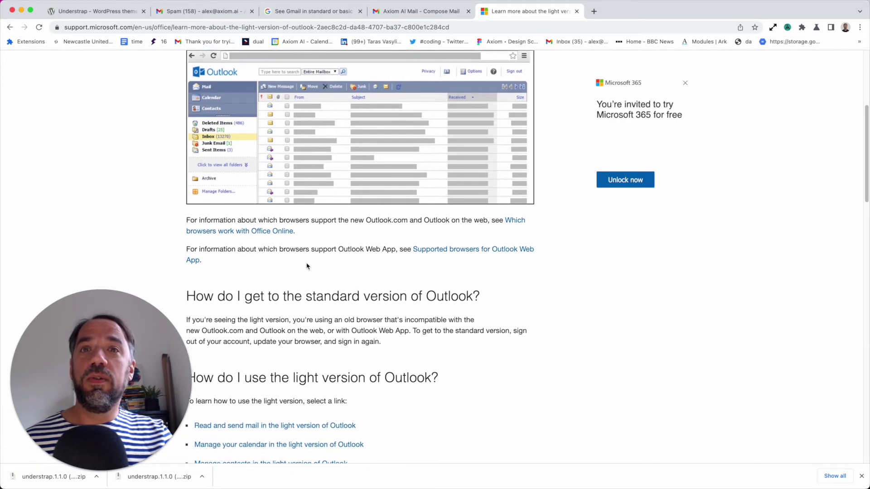
scroll(307, 265, "up", 7)
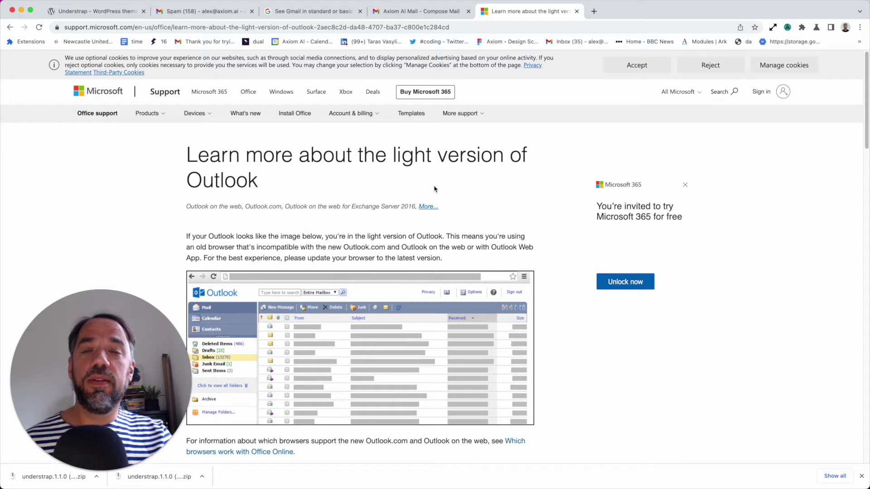
left_click(576, 11)
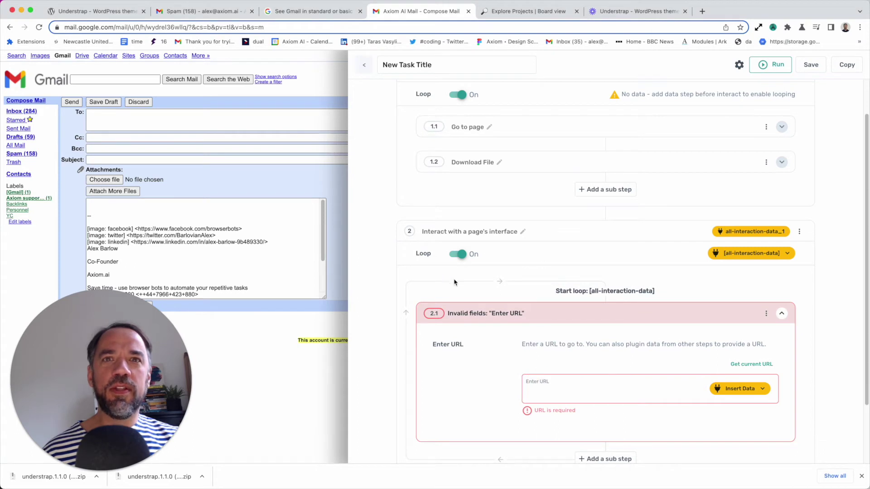
Set step 2.1's address to the current Gmail compose page URL
scroll(548, 281, "down", 2)
left_click(553, 342)
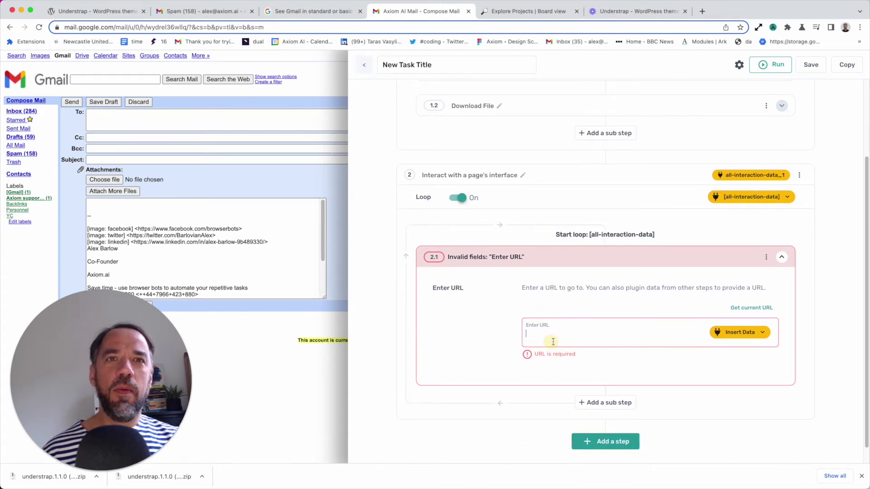
key("ctrl+v")
key("ctrl+z")
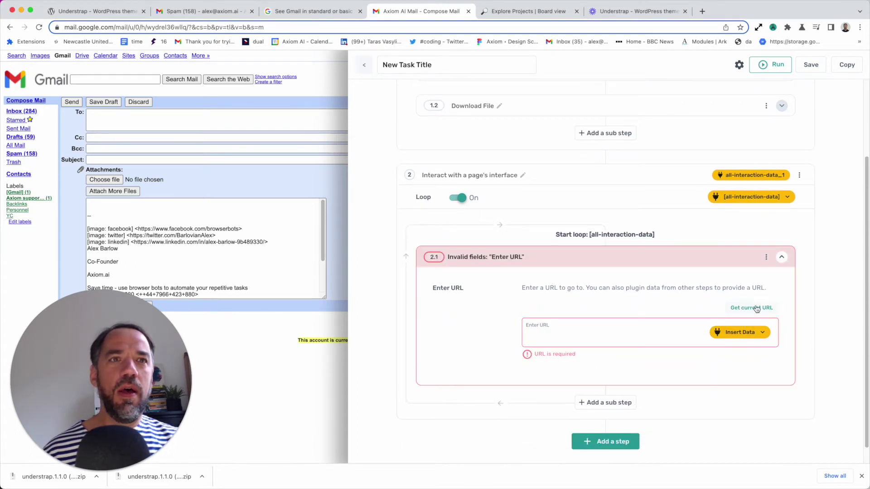
left_click(756, 308)
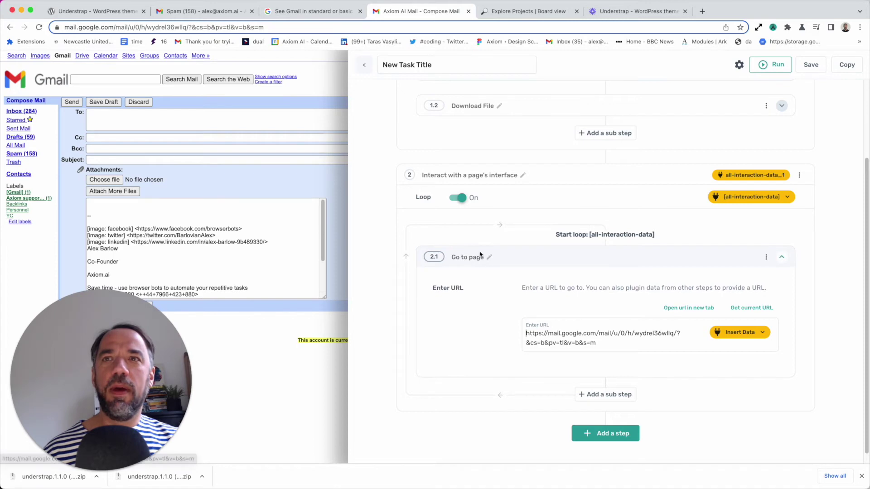
scroll(608, 299, "down", 1)
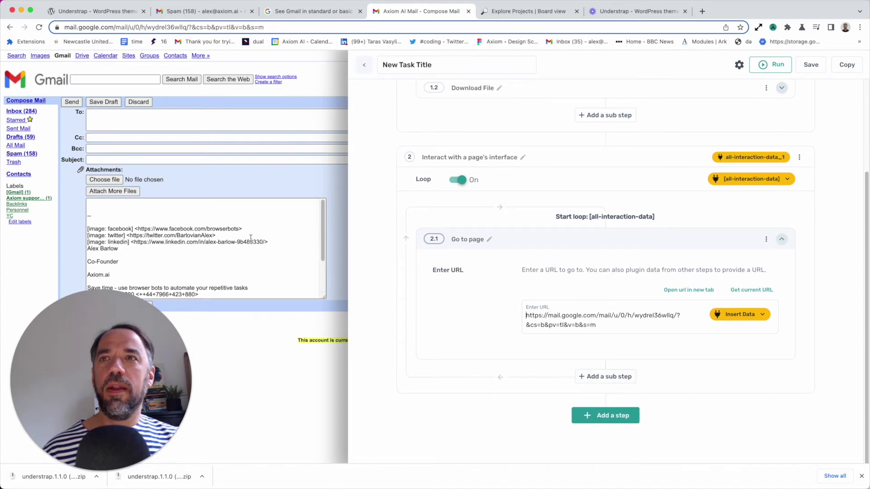
Add a Click Element sub-step targeting the Compose Mail link and confirm it
left_click(606, 376)
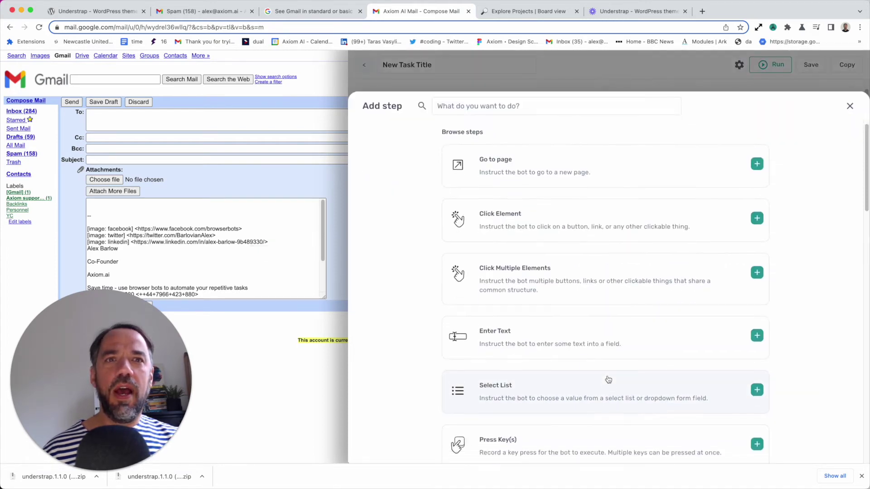
left_click(516, 216)
left_click(547, 375)
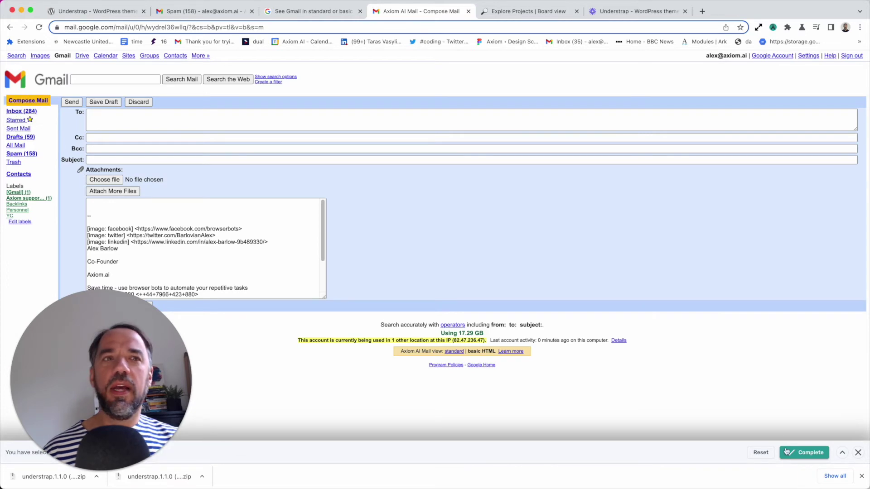
left_click(802, 453)
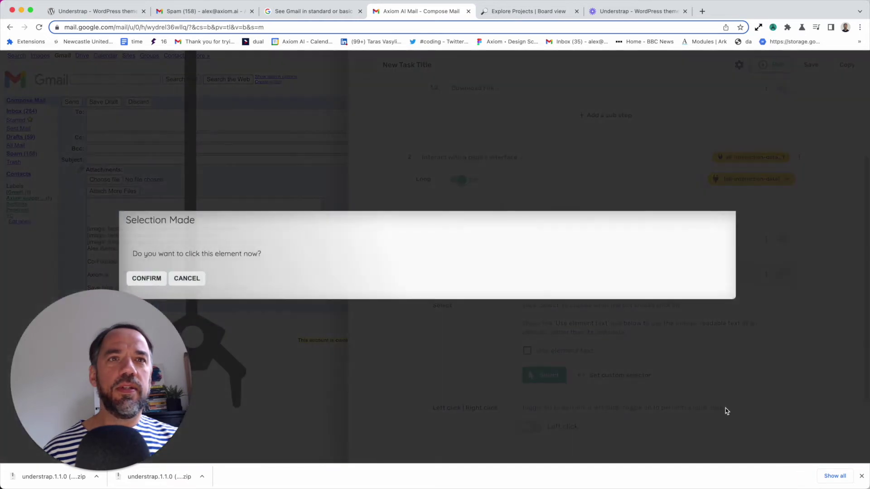
left_click(146, 278)
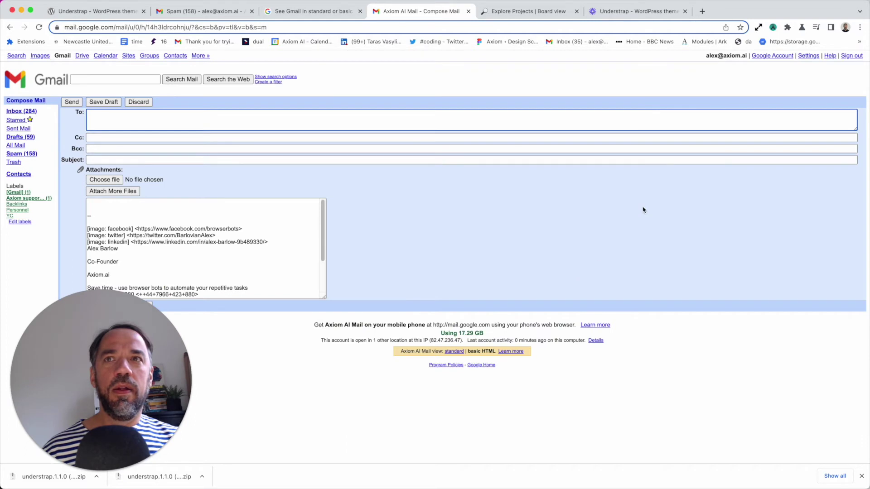
left_click(771, 28)
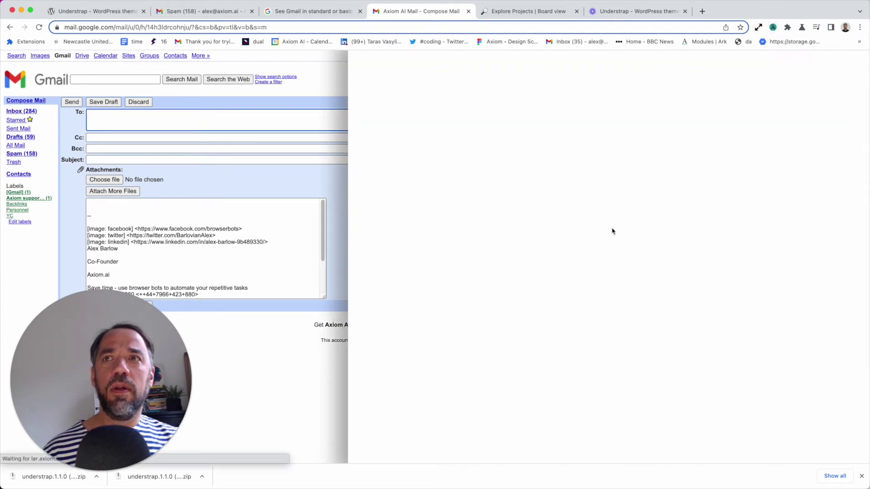
Add Enter Text sub-step 2.3 that types the recipient's e-mail address into Gmail's To field
scroll(588, 344, "down", 2)
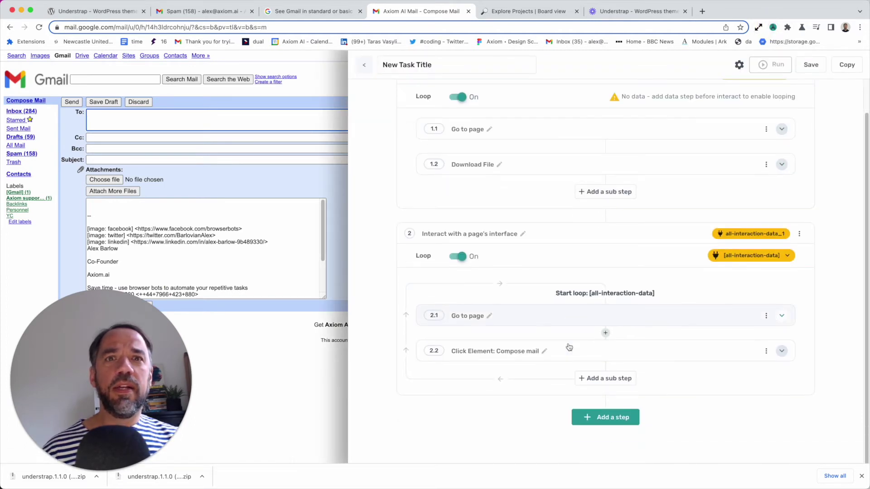
left_click(607, 376)
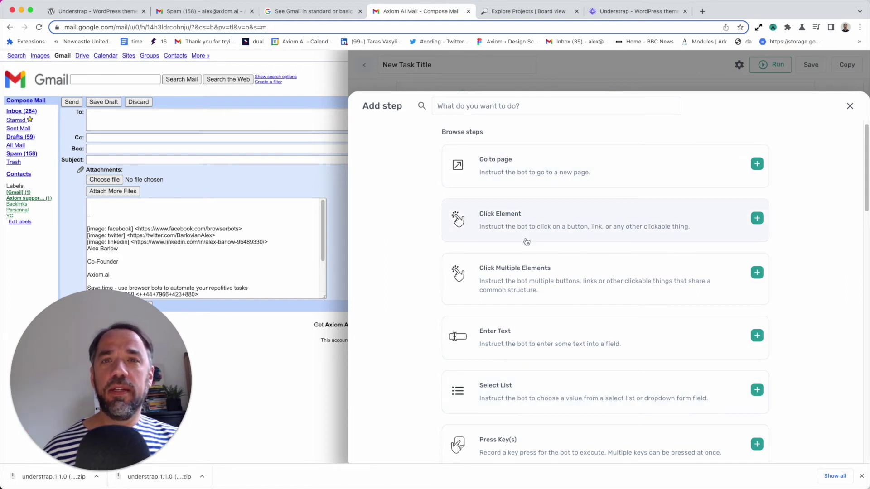
left_click(525, 323)
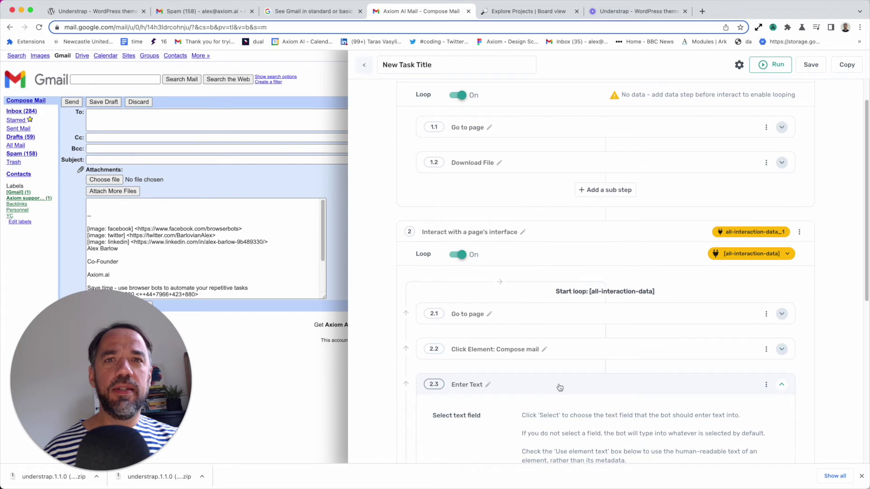
scroll(559, 387, "down", 4)
left_click(563, 342)
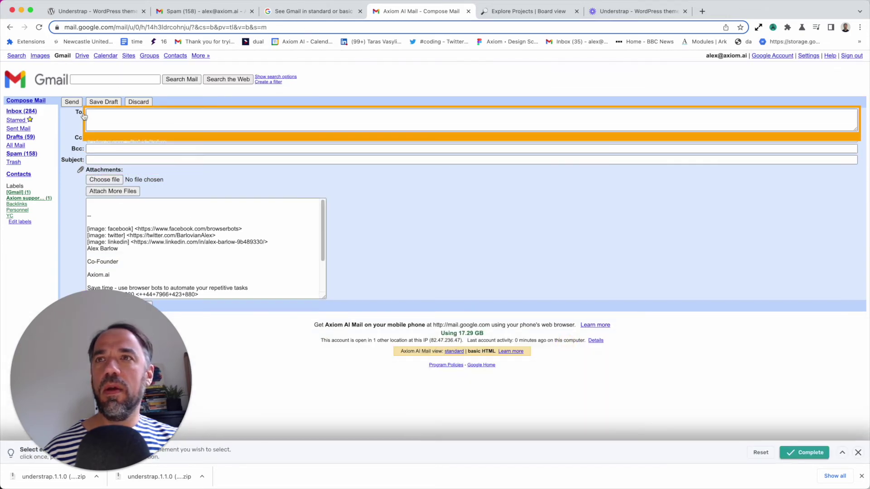
left_click(101, 118)
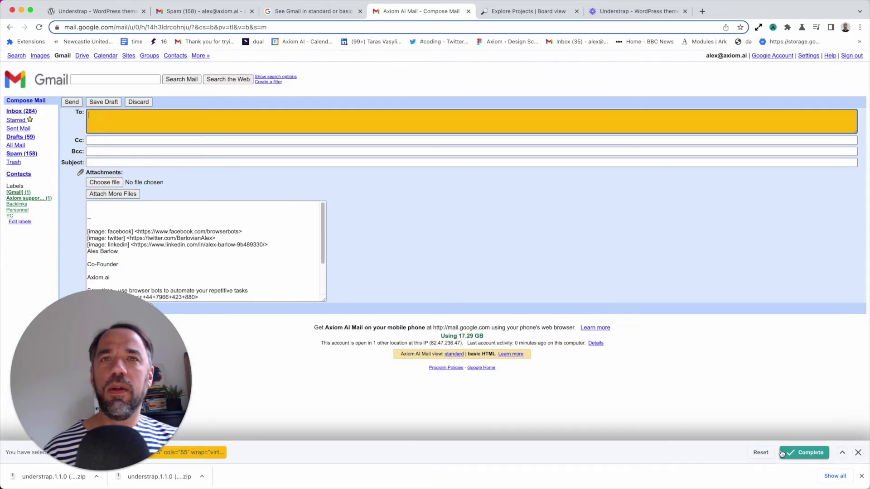
left_click(804, 452)
left_click(566, 394)
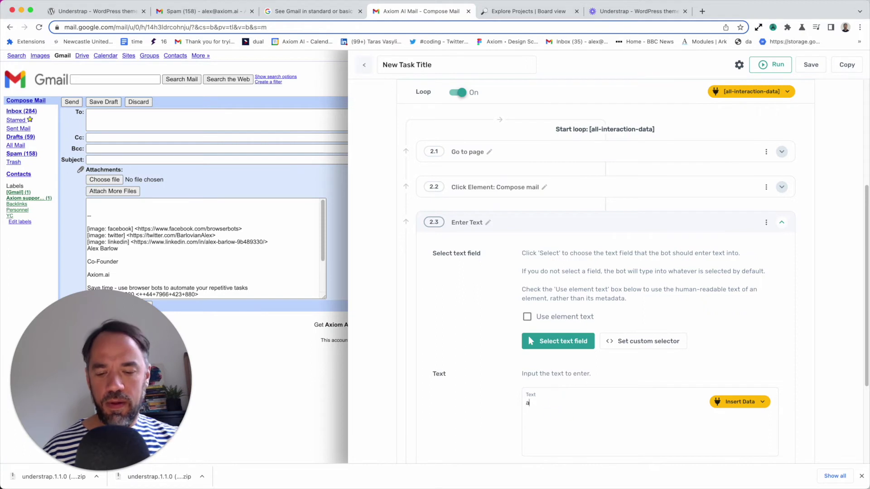
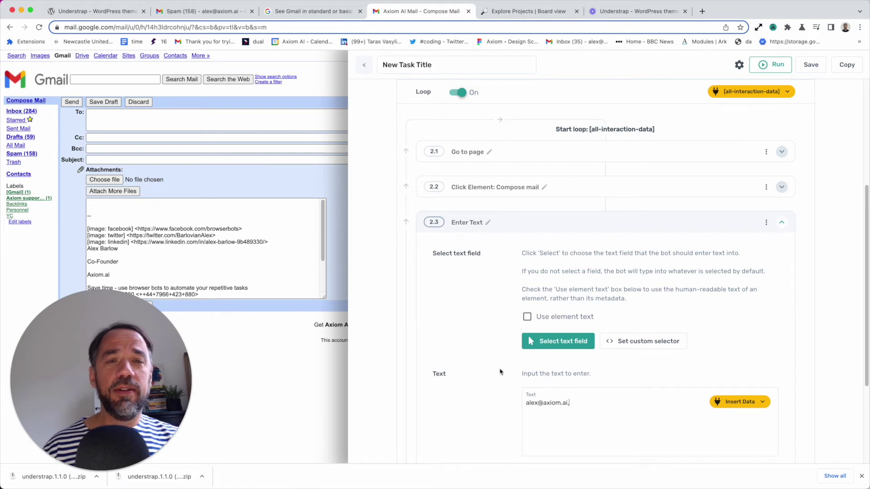
scroll(517, 380, "down", 2)
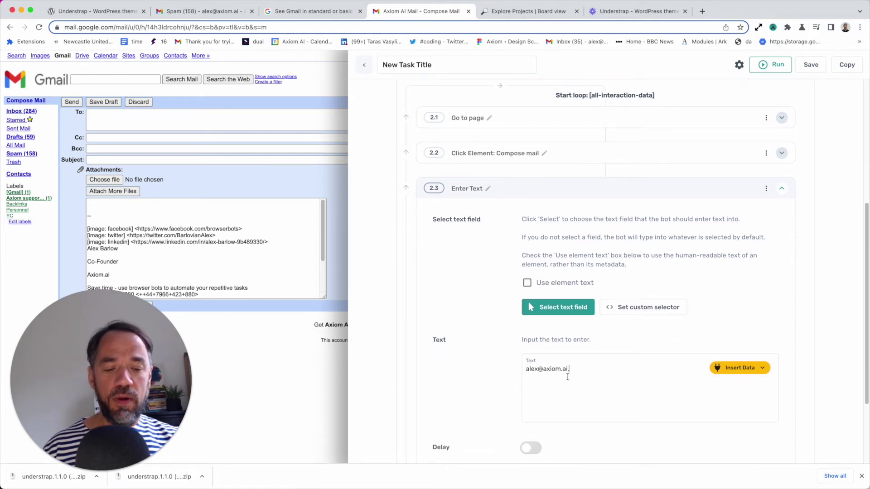
left_click(591, 188)
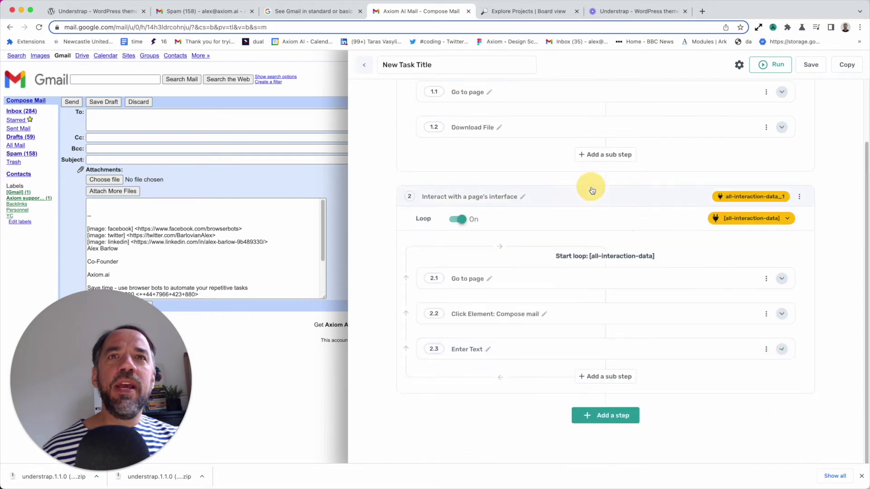
Add two more Enter Text sub-steps, 2.4 and 2.5, to the loop
left_click(605, 376)
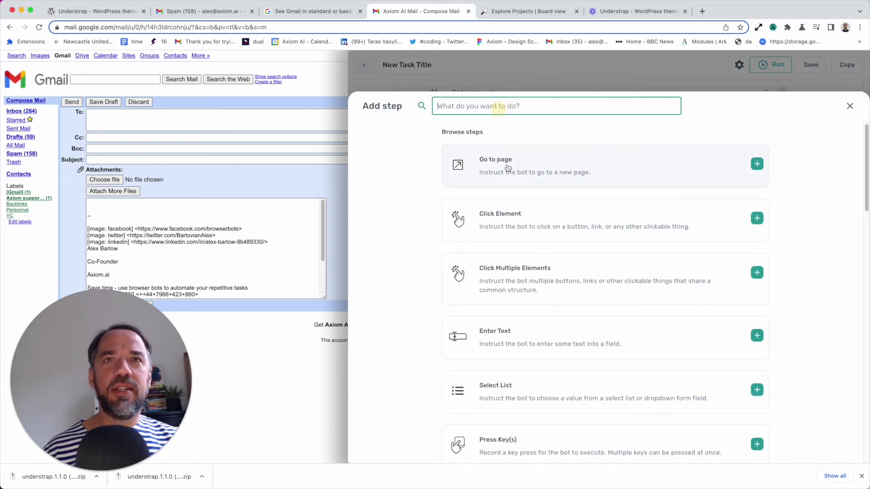
left_click(544, 334)
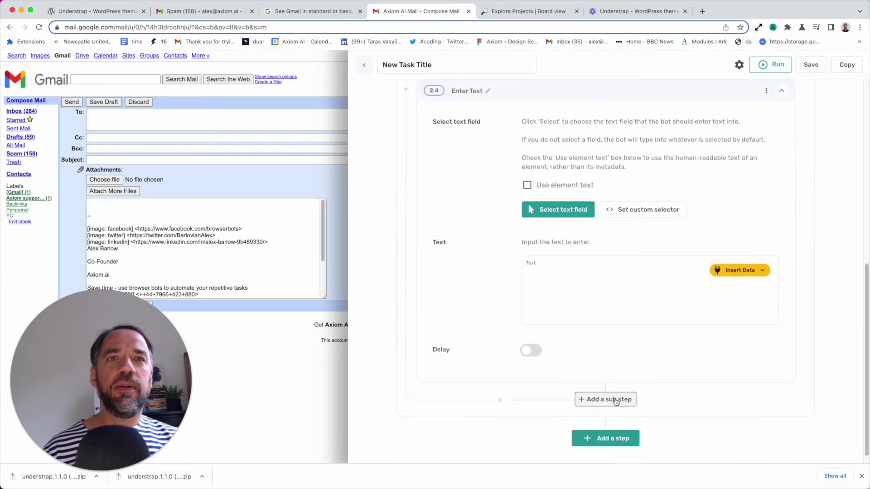
left_click(616, 399)
left_click(489, 109)
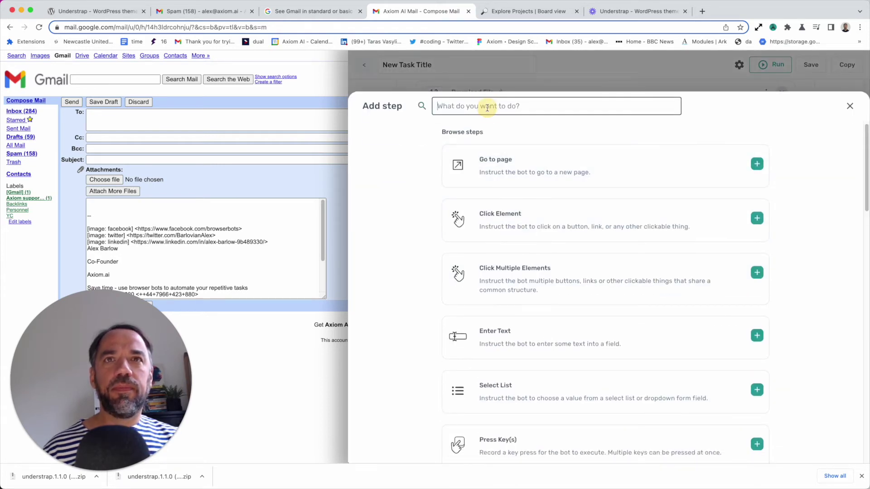
type("enter")
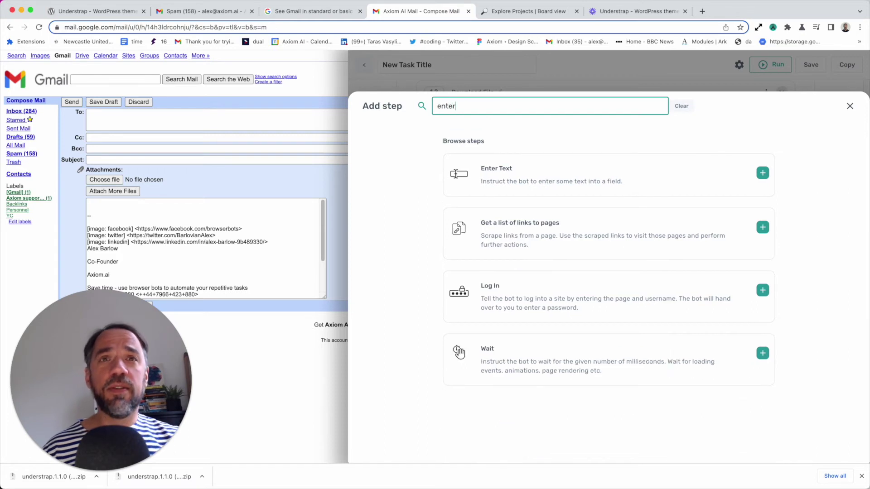
left_click(556, 166)
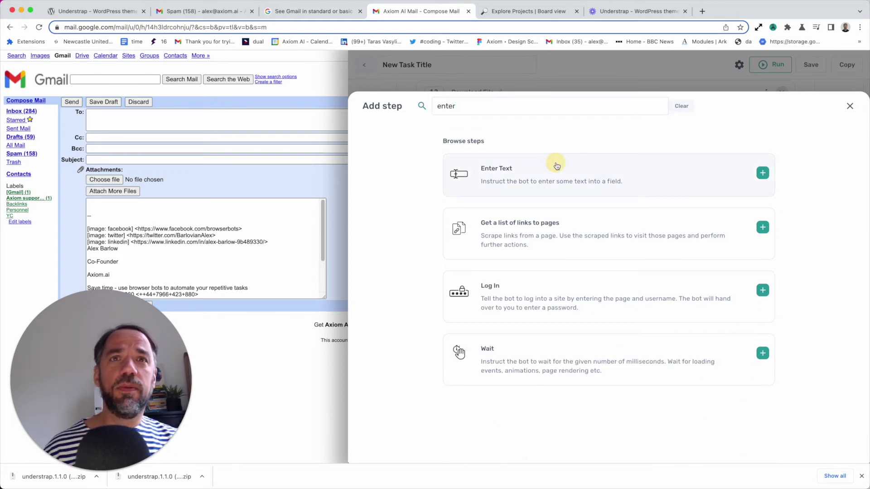
scroll(567, 196, "up", 2)
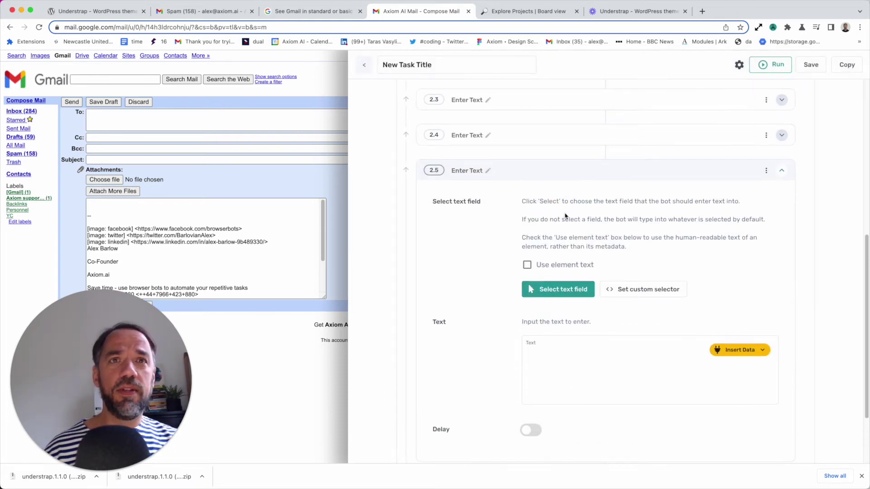
scroll(565, 215, "up", 2)
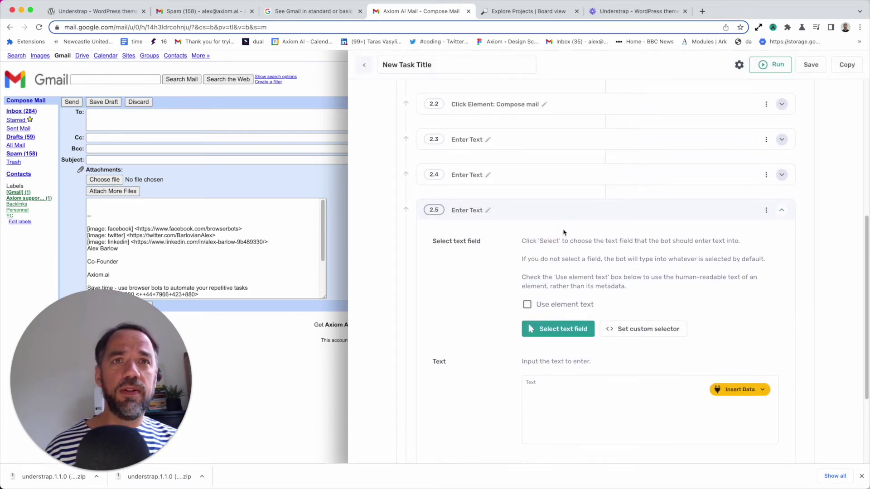
Point sub-step 2.5 at Gmail's Subject field
left_click(570, 333)
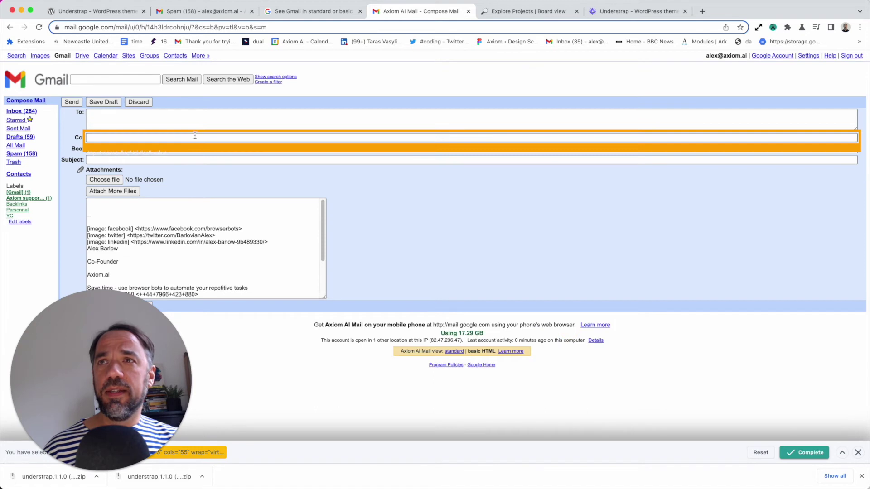
left_click(195, 161)
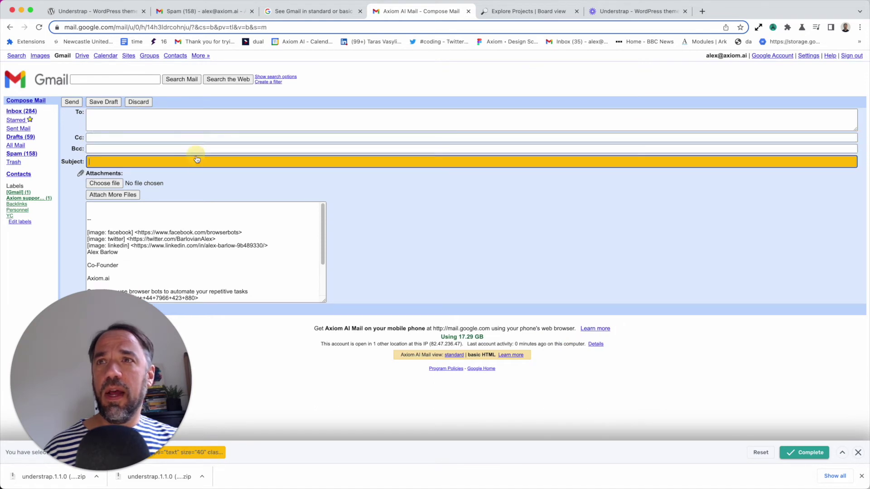
left_click(800, 452)
left_click(554, 382)
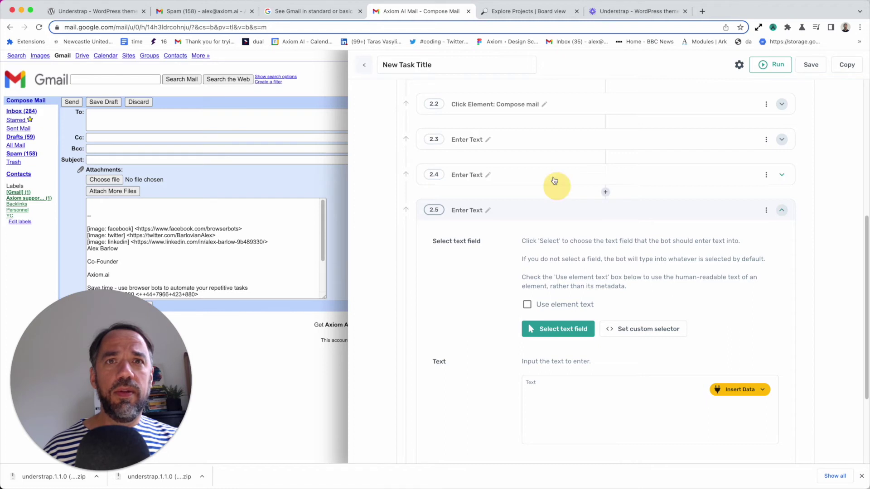
Set sub-step 2.4 to type 'Hello' into Gmail's Subject field
left_click(553, 175)
left_click(550, 364)
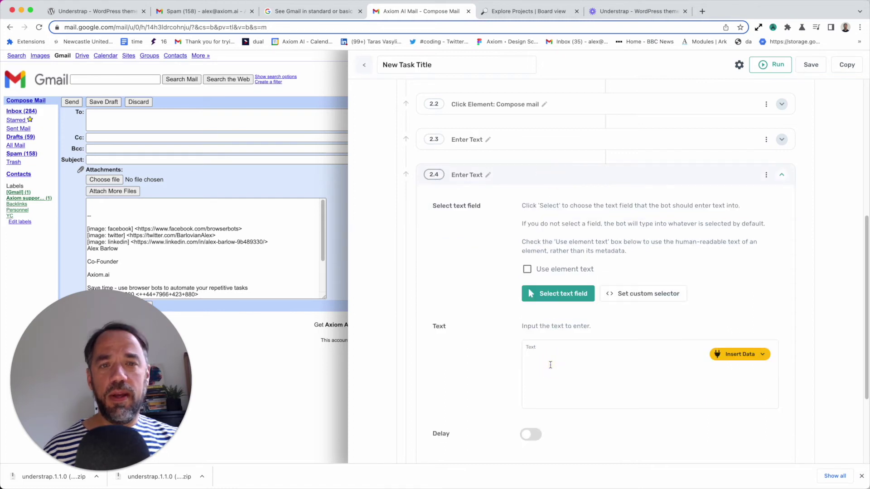
type("Hello")
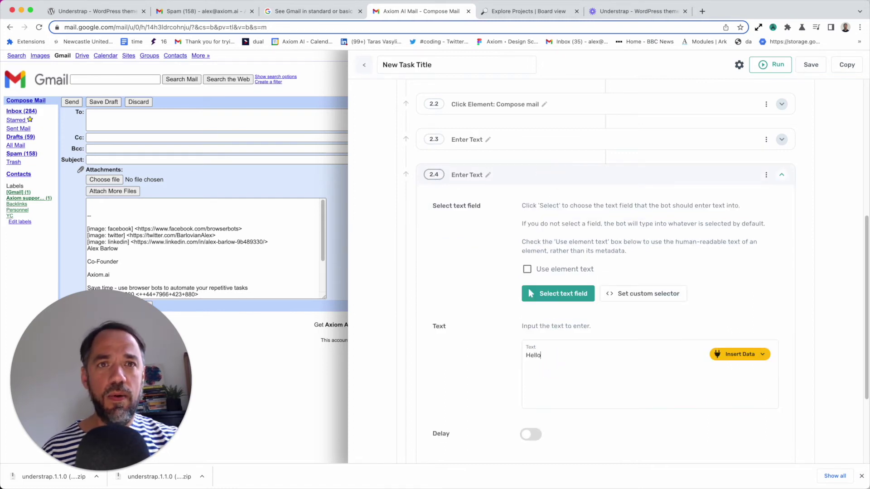
left_click(564, 293)
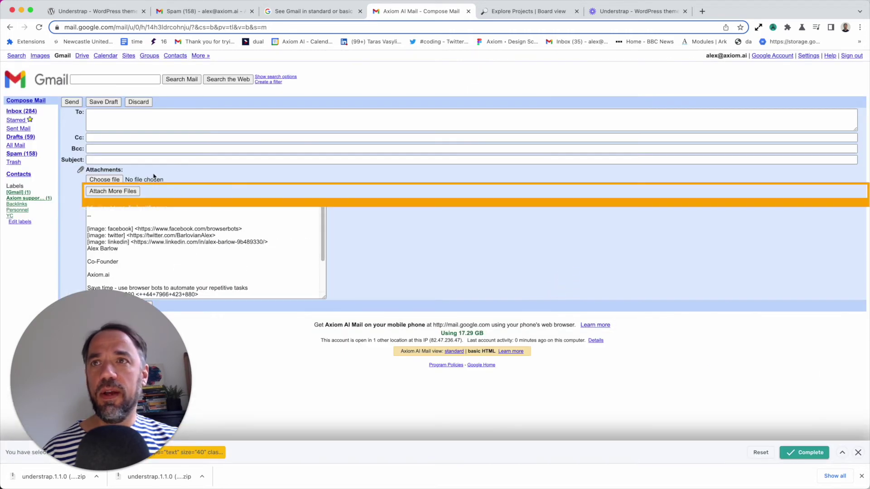
left_click(150, 159)
left_click(802, 452)
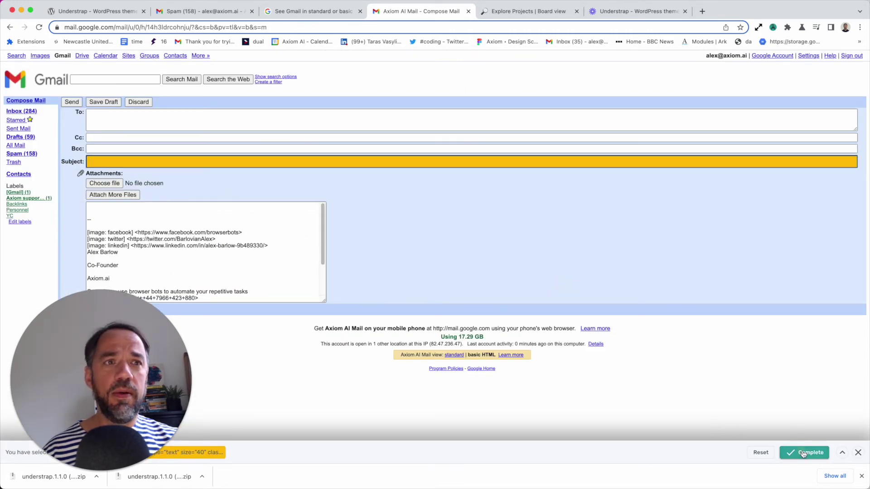
left_click(533, 180)
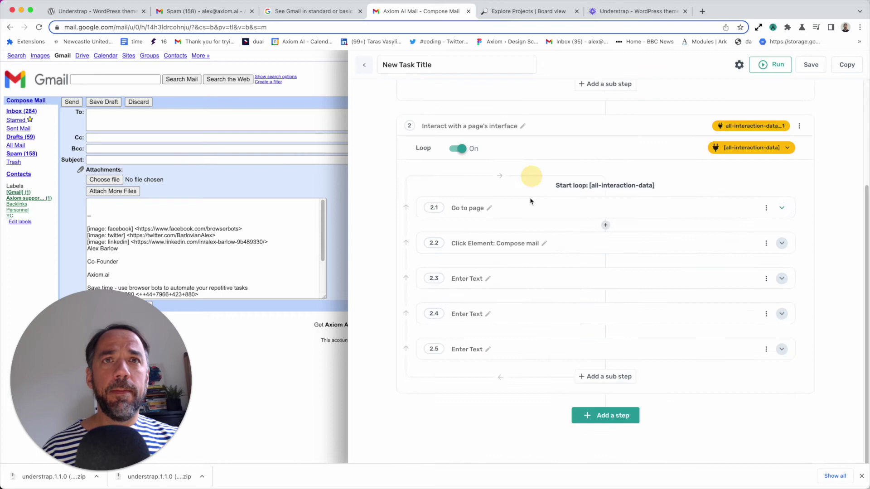
left_click(563, 359)
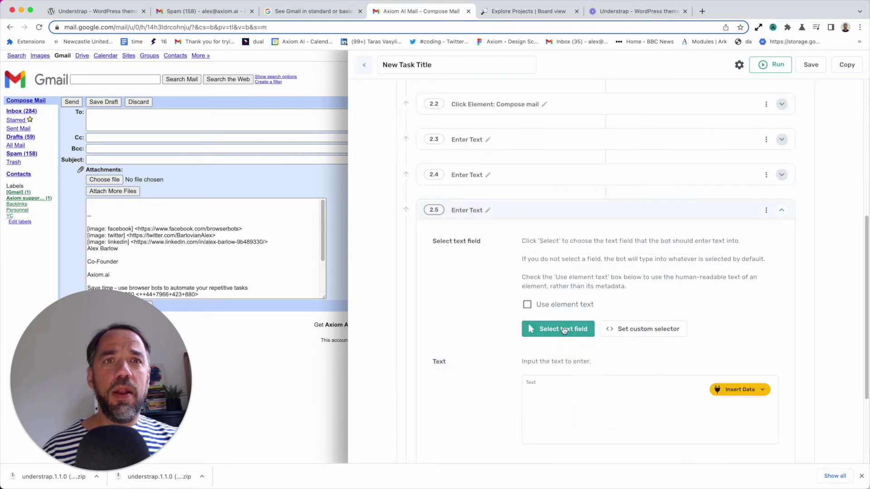
left_click(558, 329)
left_click(181, 222)
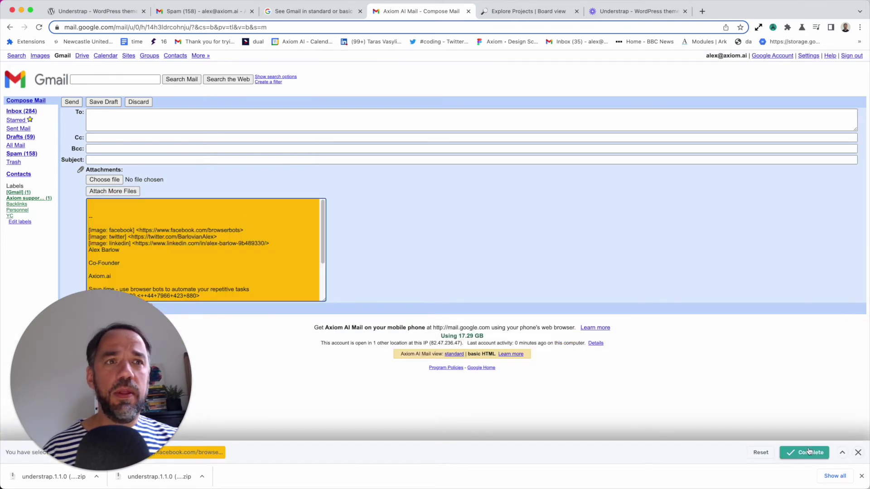
left_click(805, 452)
left_click(552, 395)
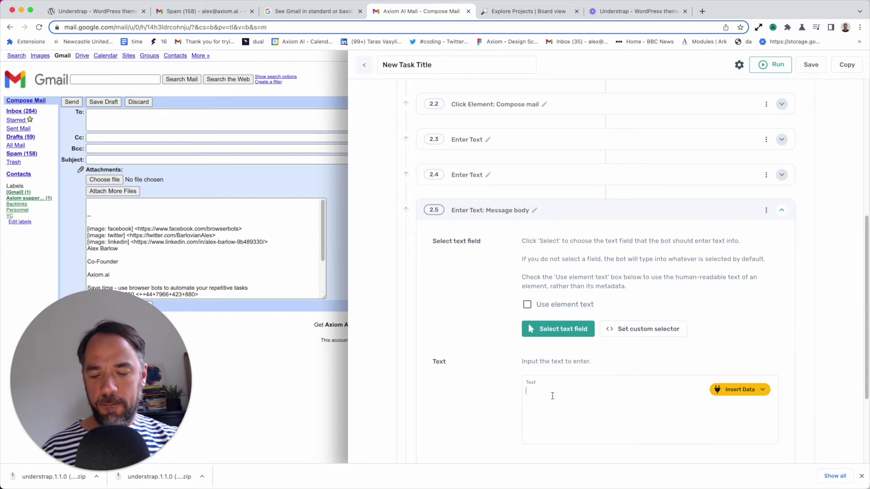
type("This is my file")
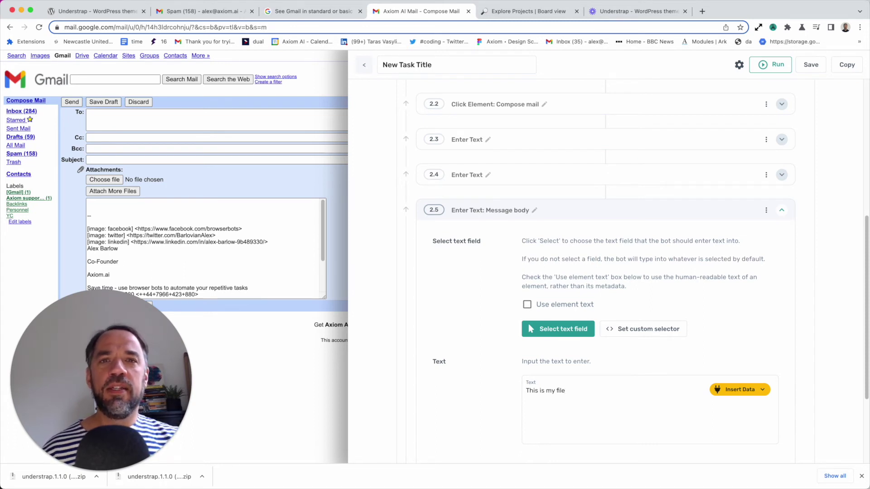
left_click(599, 216)
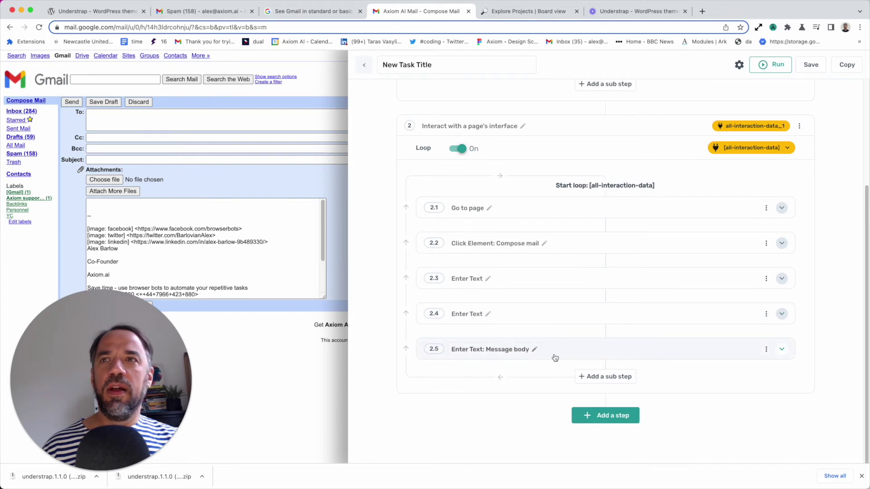
Add an Upload a file sub-step 2.6 targeting Gmail's attachment file input
left_click(623, 382)
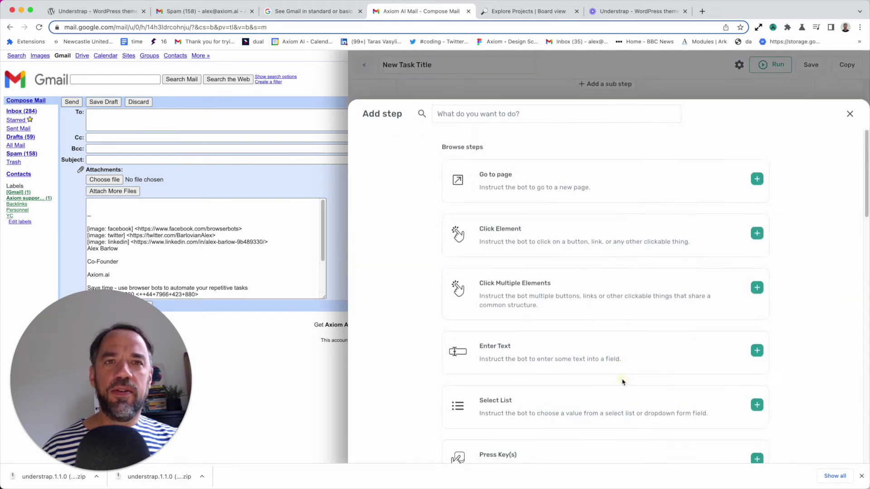
left_click(517, 108)
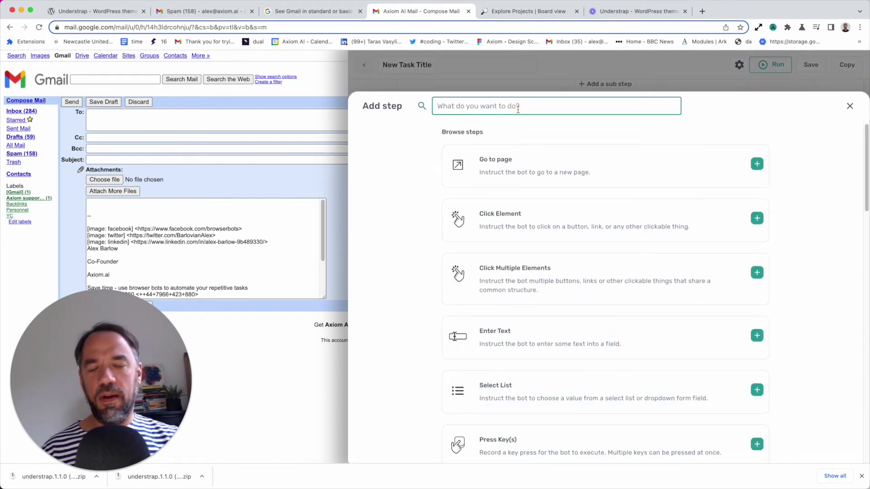
type("uplo")
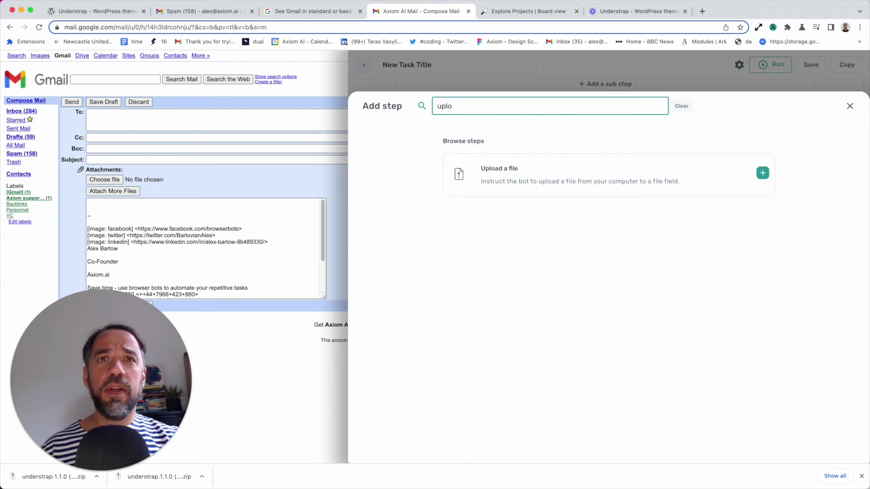
left_click(559, 178)
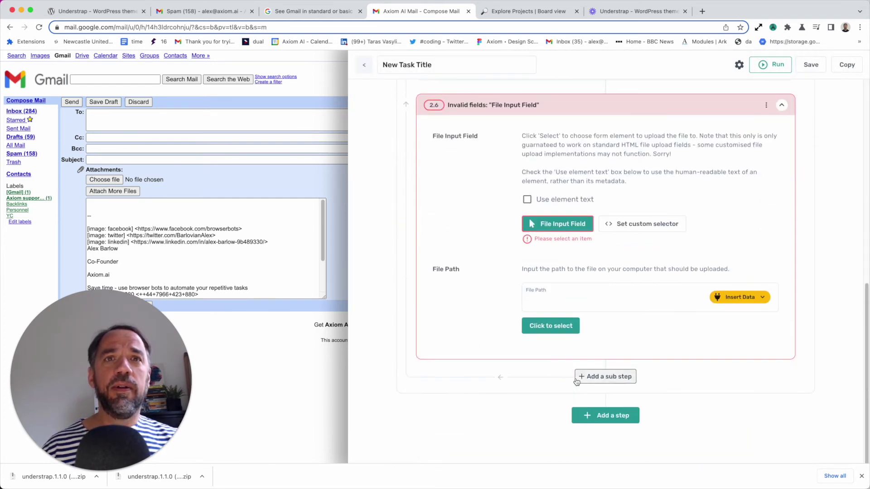
scroll(579, 364, "up", 2)
left_click(573, 278)
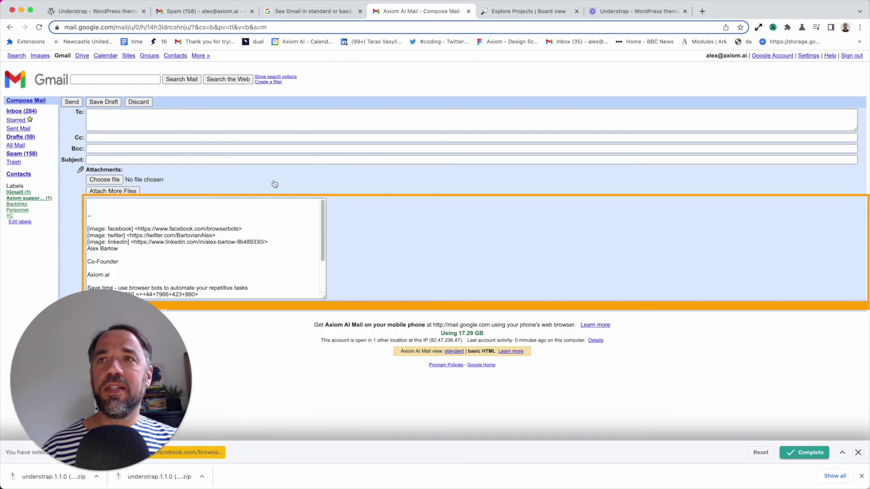
left_click(168, 181)
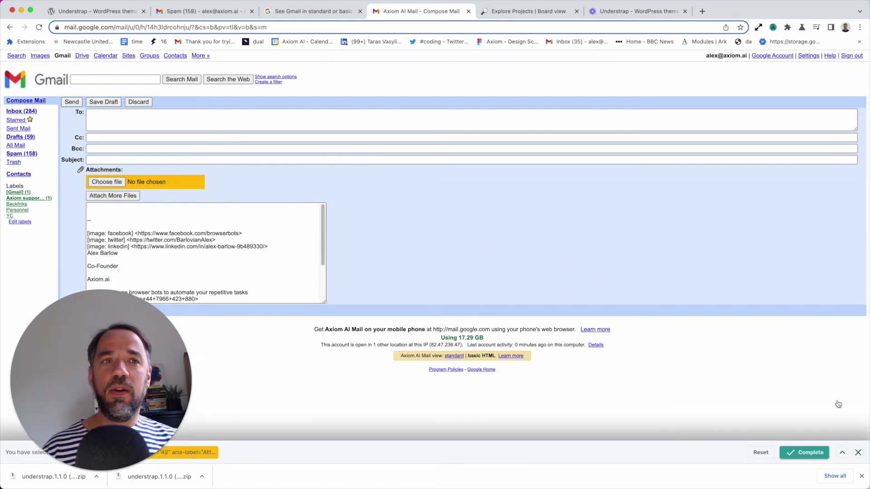
left_click(811, 452)
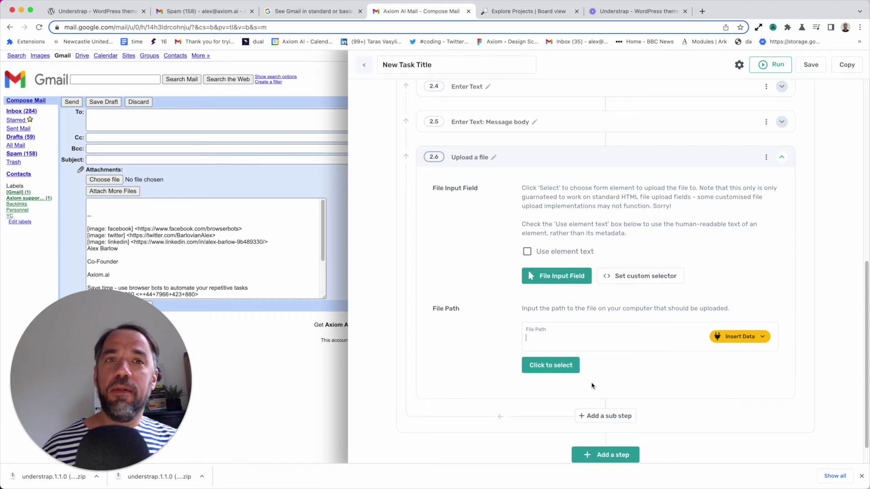
Review the Download File step's settings
scroll(592, 396, "up", 10)
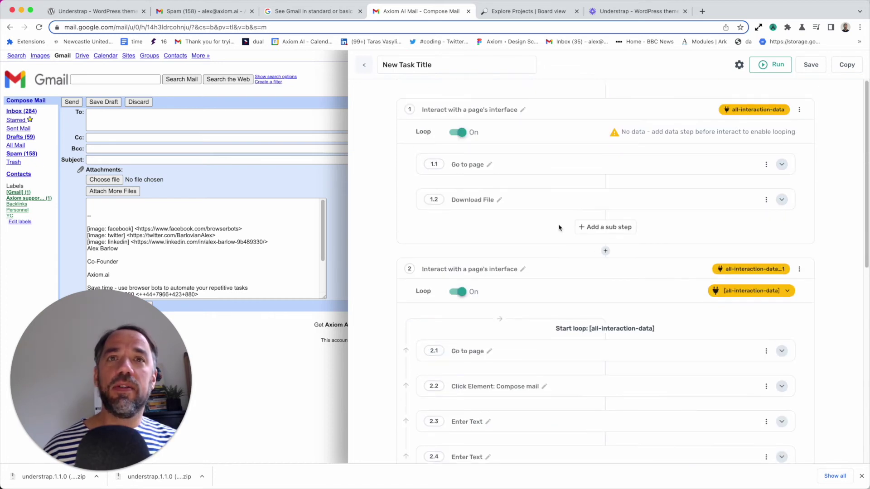
left_click(535, 202)
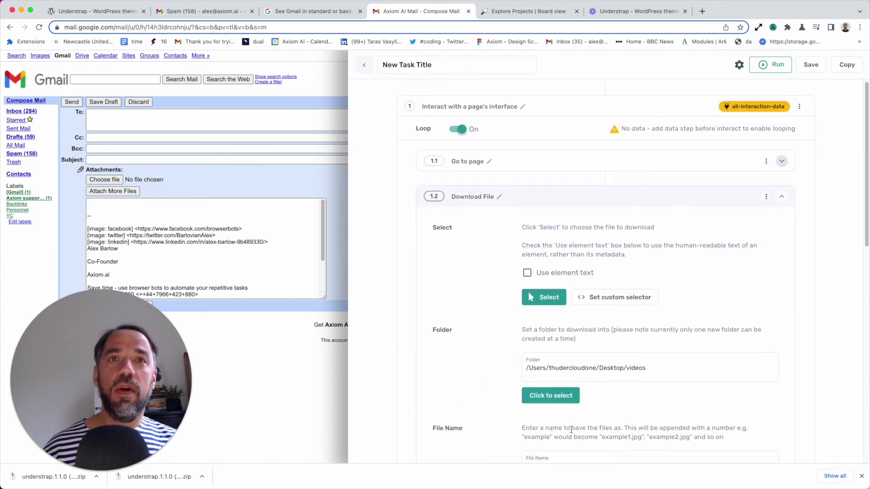
left_click(560, 194)
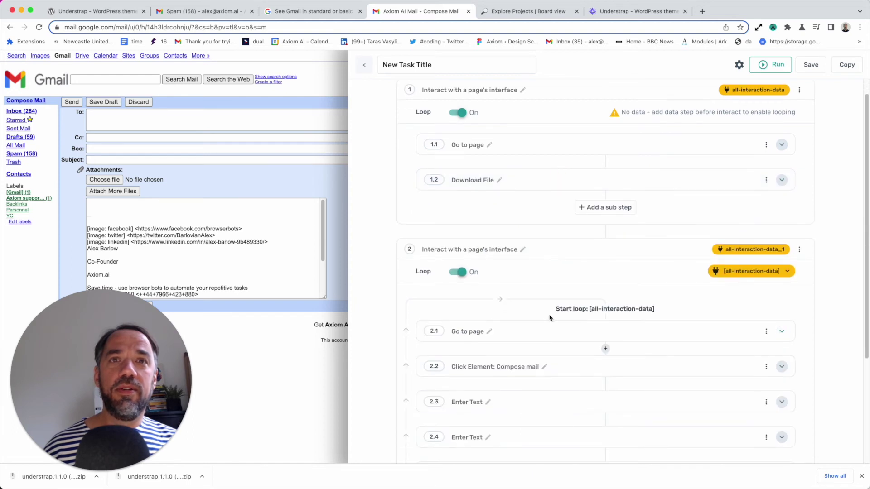
scroll(549, 316, "up", 1)
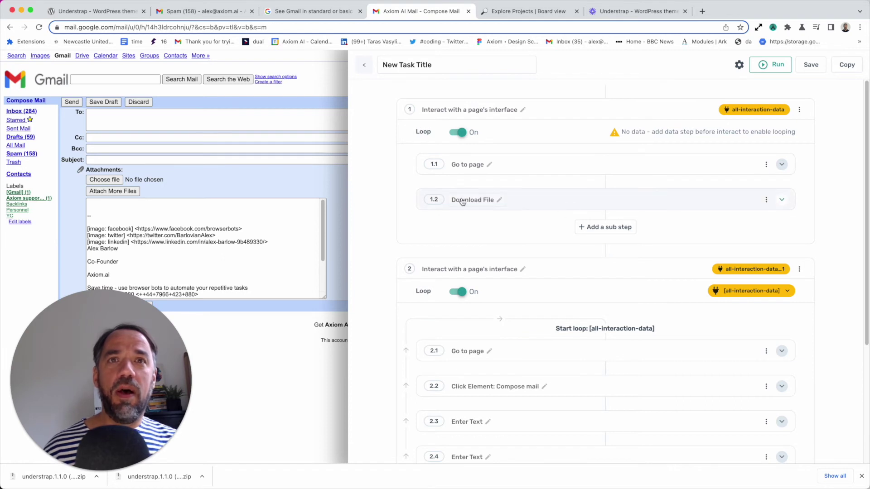
scroll(485, 435, "down", 4)
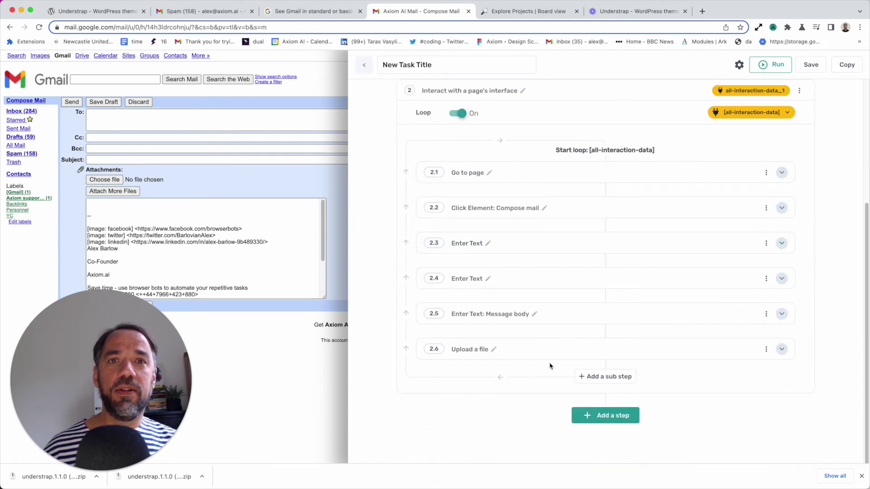
Set the upload's File Path to the looped all-interaction-data value
left_click(548, 350)
scroll(529, 453, "down", 2)
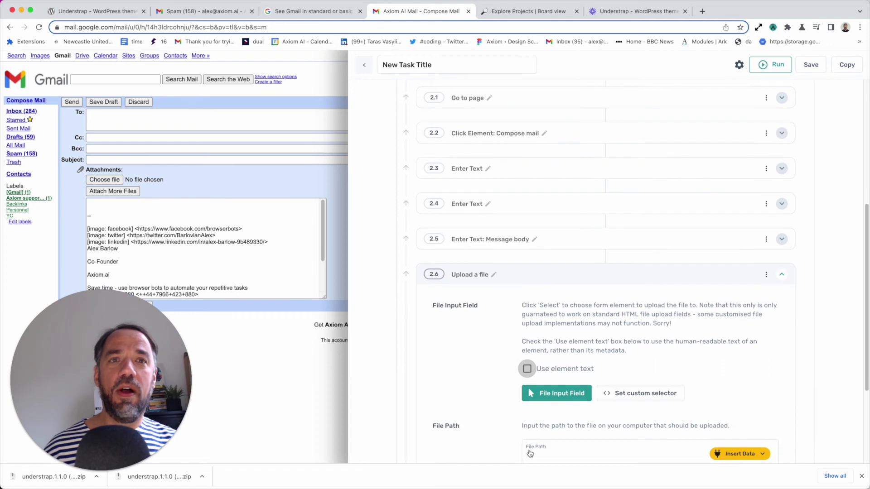
scroll(529, 452, "down", 1)
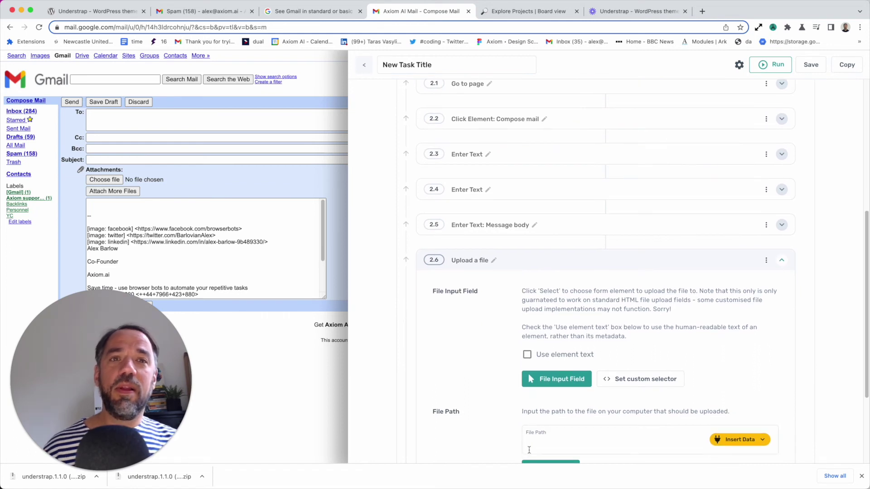
scroll(529, 450, "up", 6)
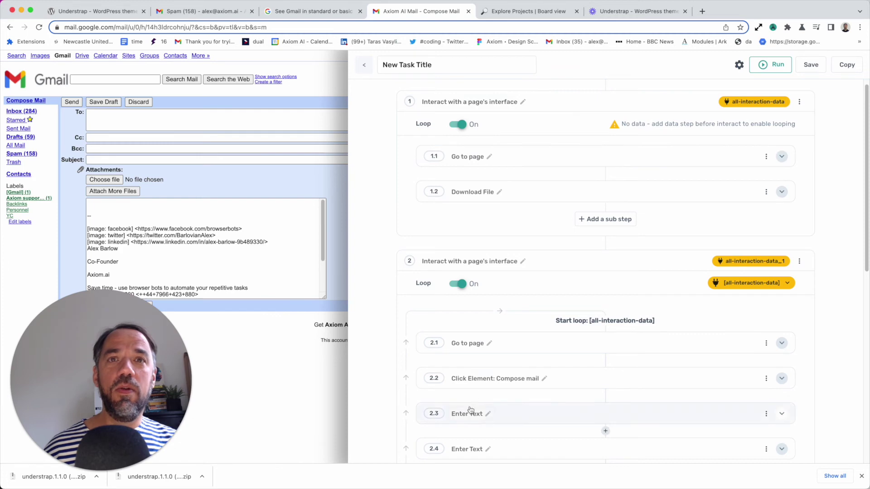
scroll(501, 395, "down", 4)
scroll(500, 397, "down", 2)
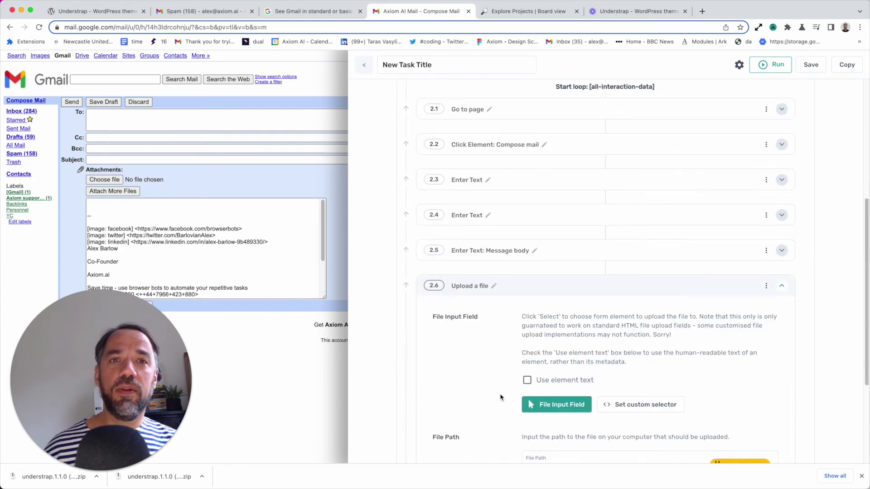
scroll(500, 397, "down", 3)
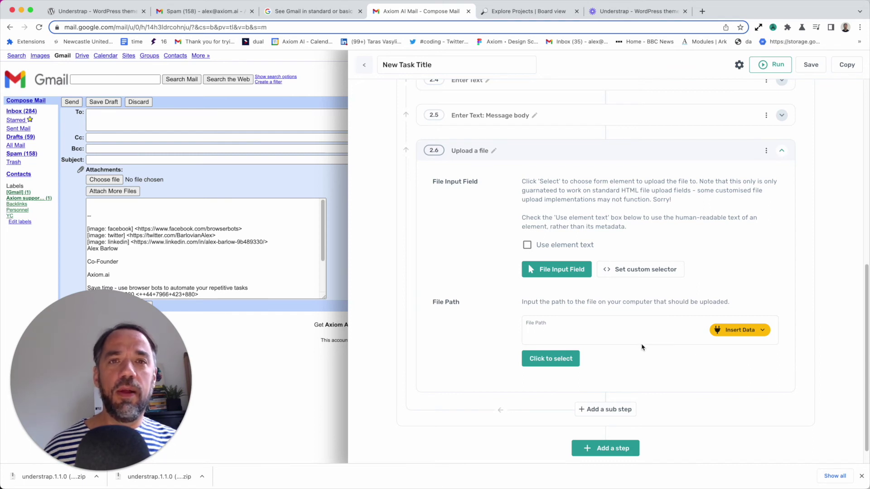
left_click(722, 332)
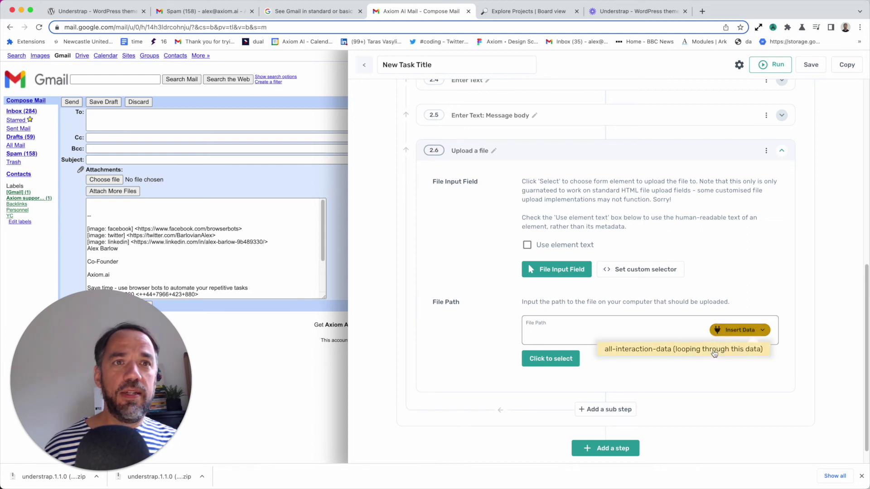
left_click(654, 354)
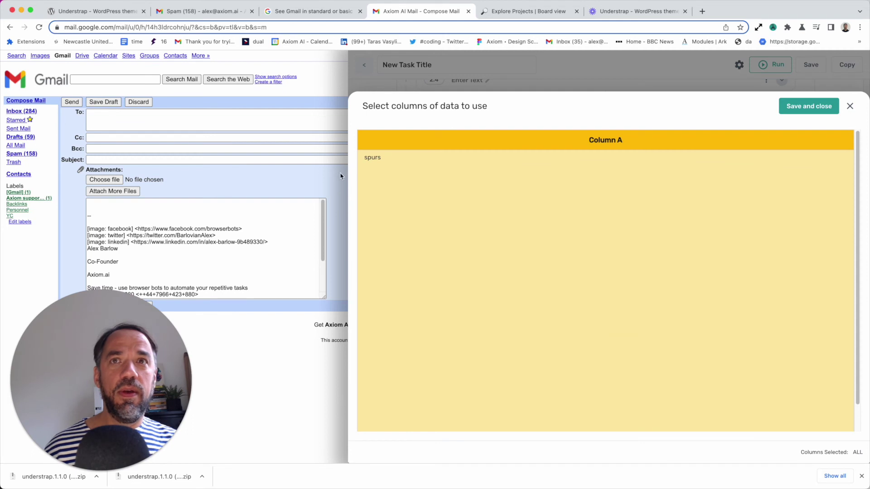
left_click(802, 108)
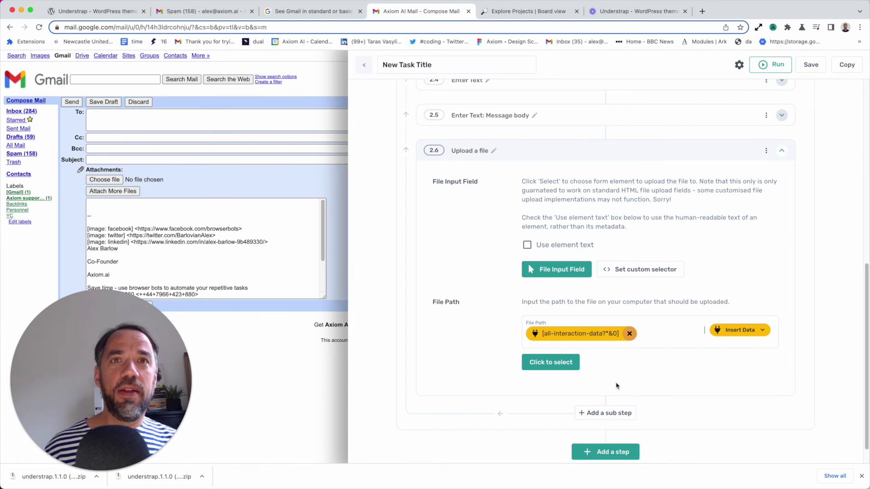
Add a Wait sub-step 2.7 of 5000 milliseconds after the Upload a file step
scroll(616, 386, "up", 15)
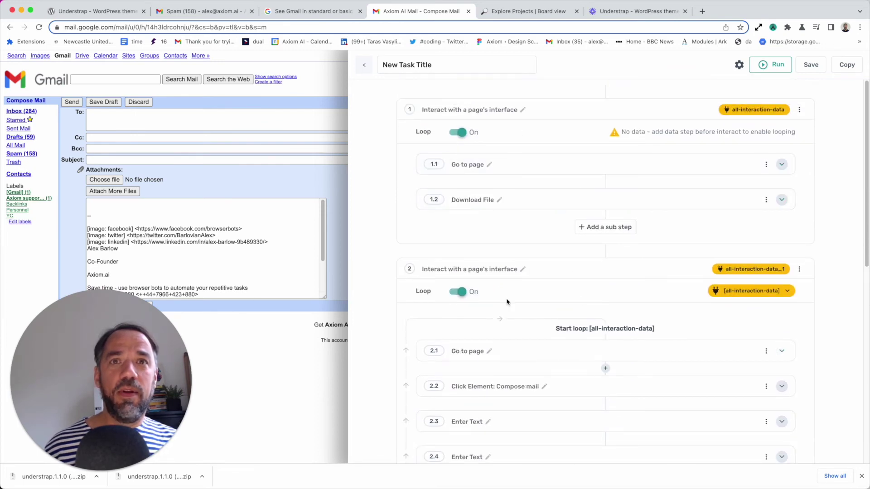
scroll(507, 302, "down", 3)
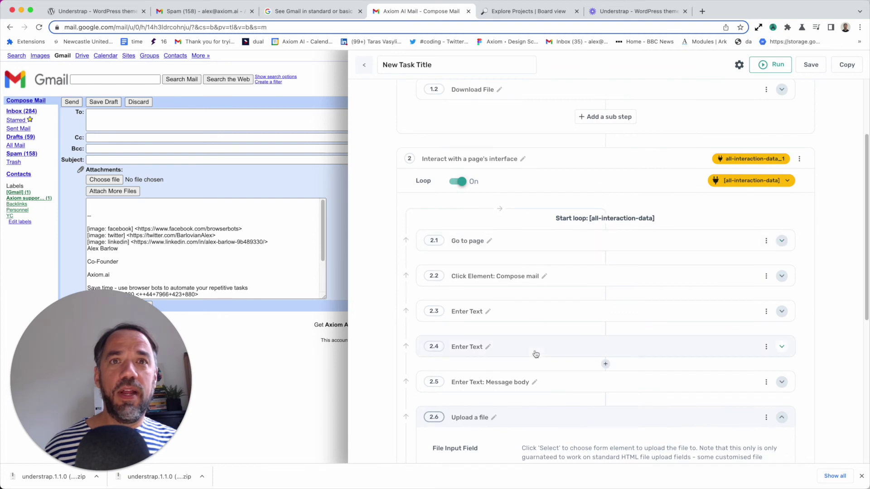
scroll(535, 354, "down", 1)
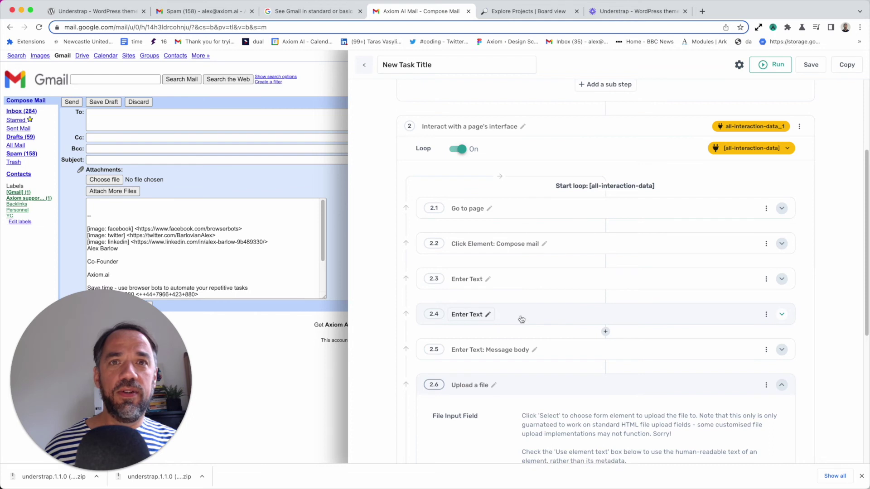
scroll(550, 335, "down", 2)
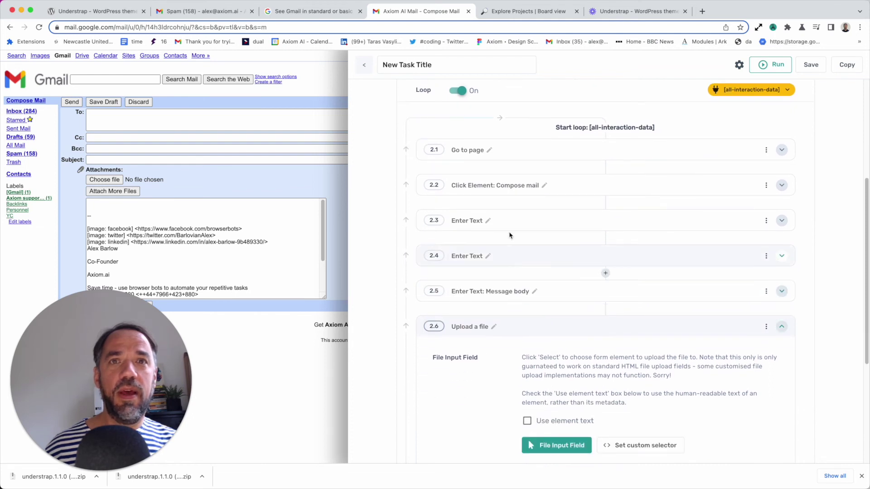
scroll(519, 338, "down", 2)
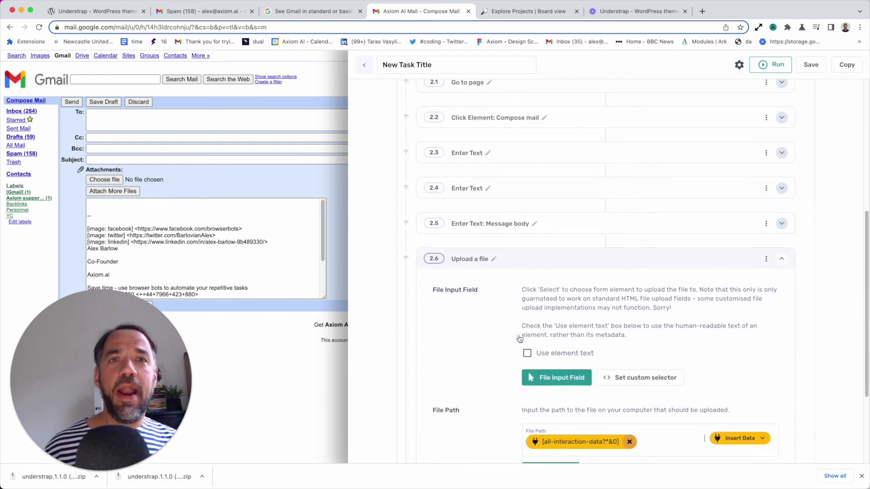
scroll(564, 391, "down", 2)
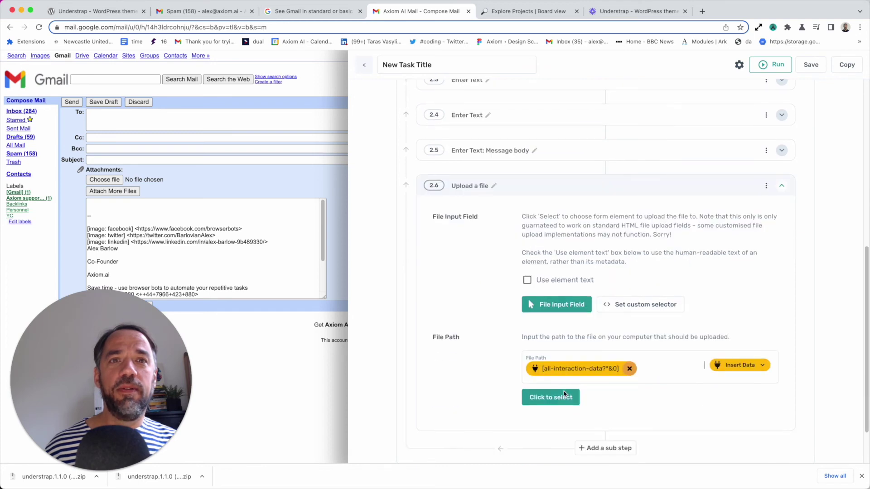
scroll(564, 394, "down", 2)
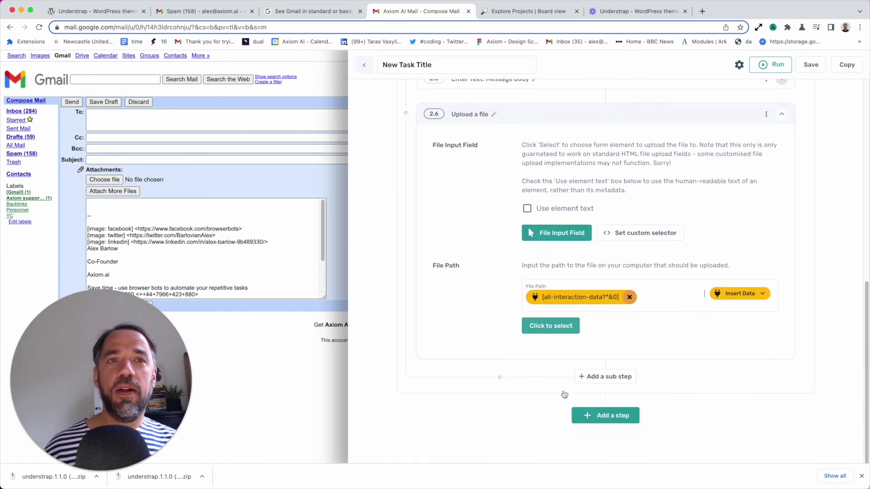
left_click(584, 376)
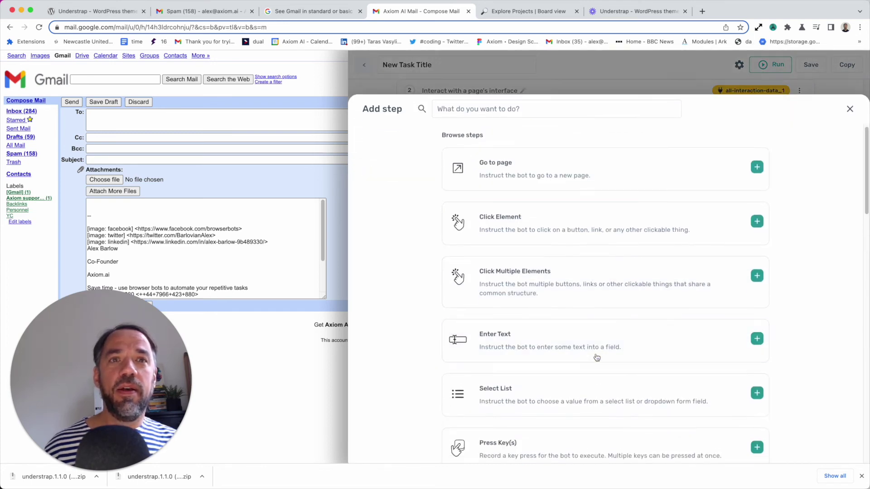
left_click(498, 109)
type("wait")
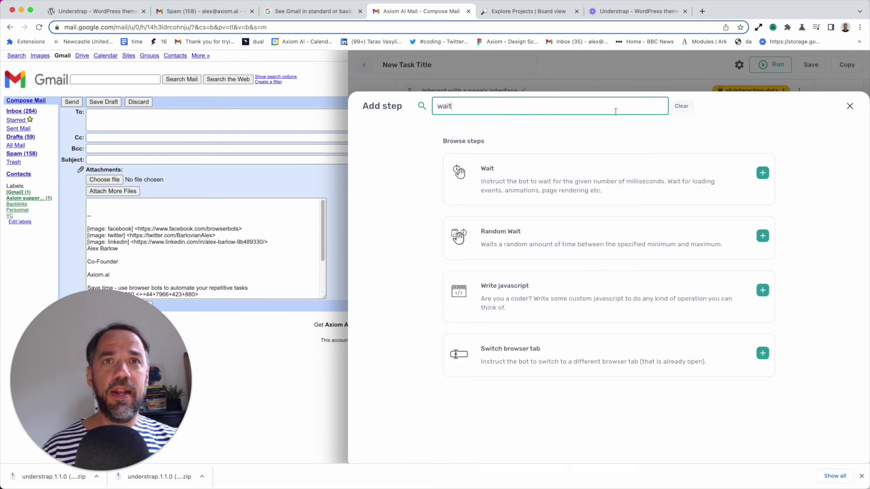
left_click(601, 173)
left_click(590, 320)
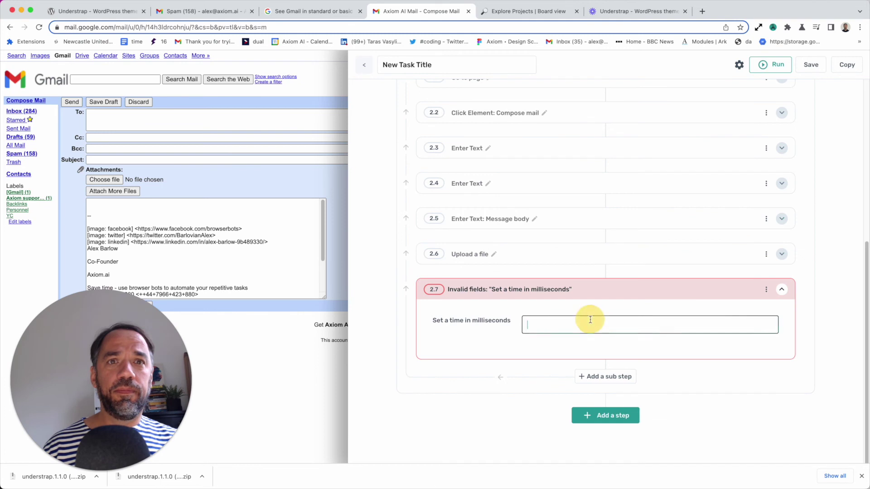
type("5000")
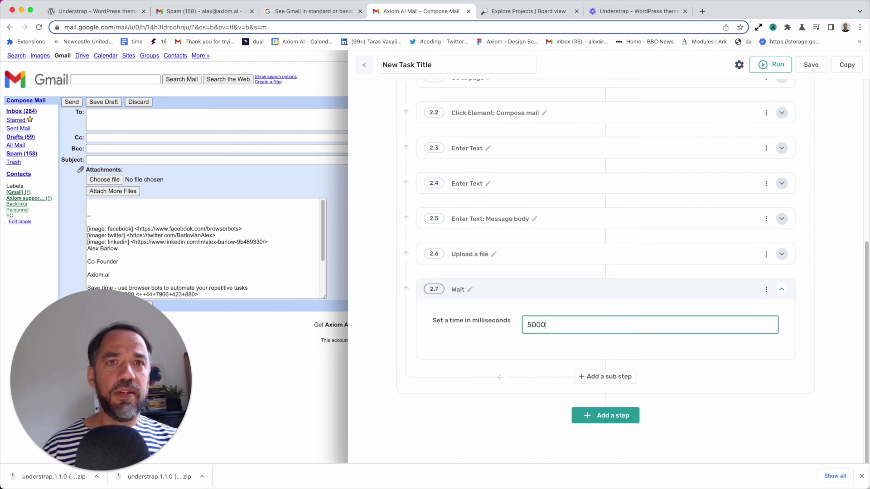
Save the bot, try a Cloud run, then run it on Desktop after the cloud error
left_click(802, 64)
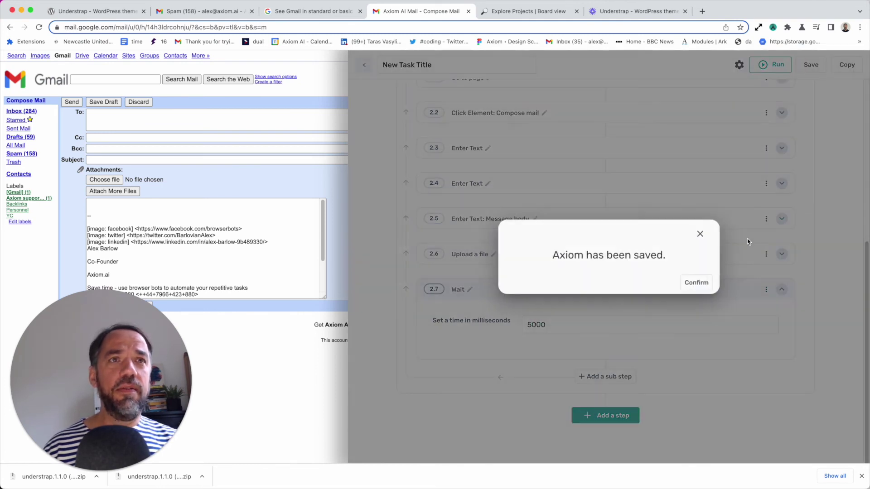
left_click(706, 281)
left_click(770, 70)
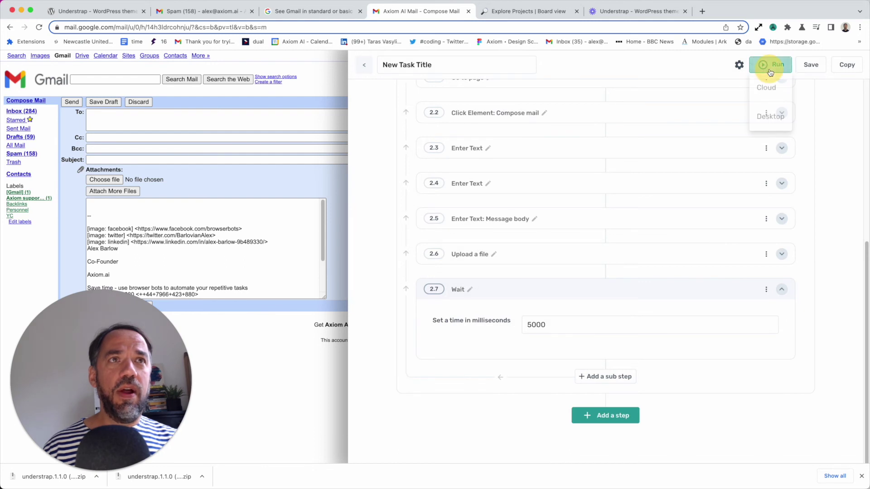
left_click(767, 89)
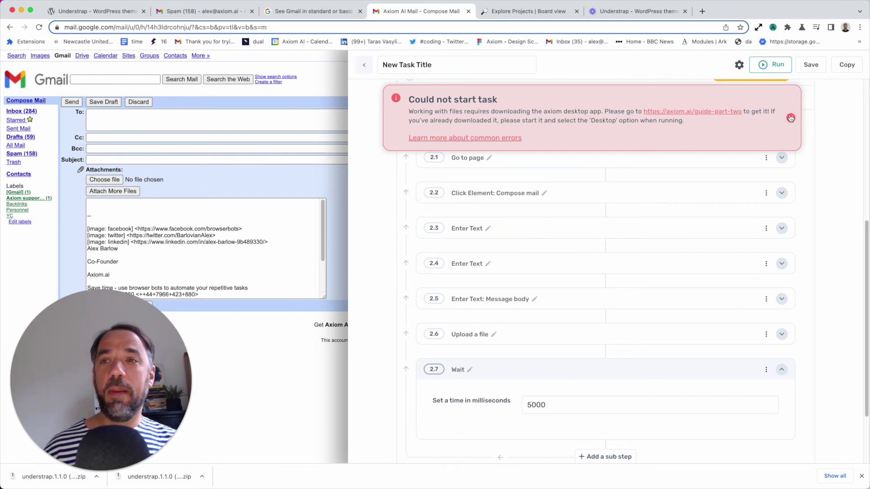
left_click(775, 63)
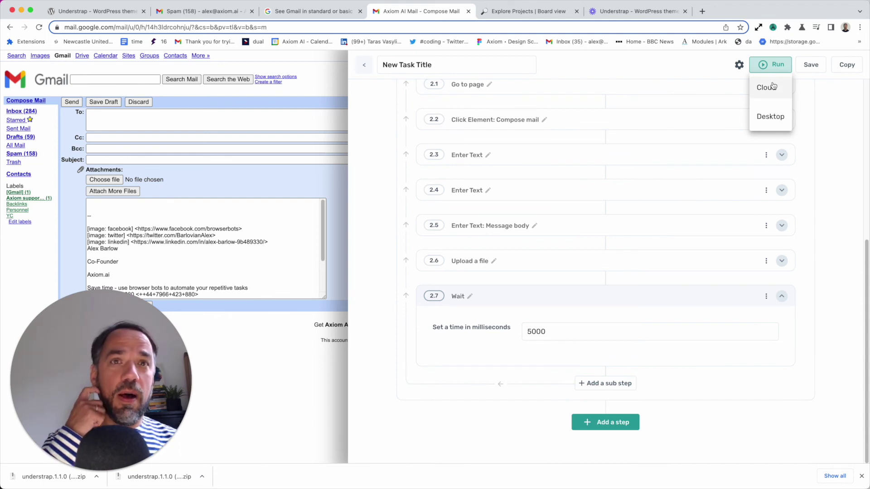
left_click(770, 117)
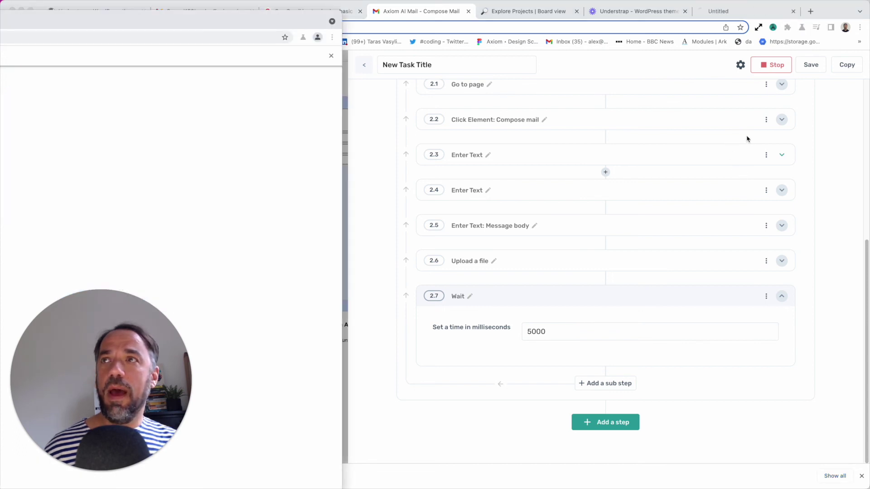
Watch the desktop run compose the Gmail message with spurs-1.zip attached, then close its browser window
left_click_drag(229, 23, 581, 9)
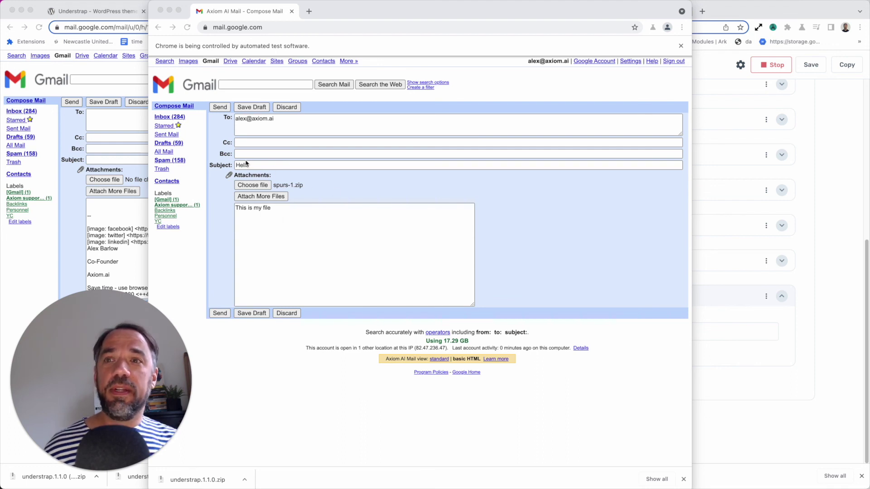
left_click(292, 12)
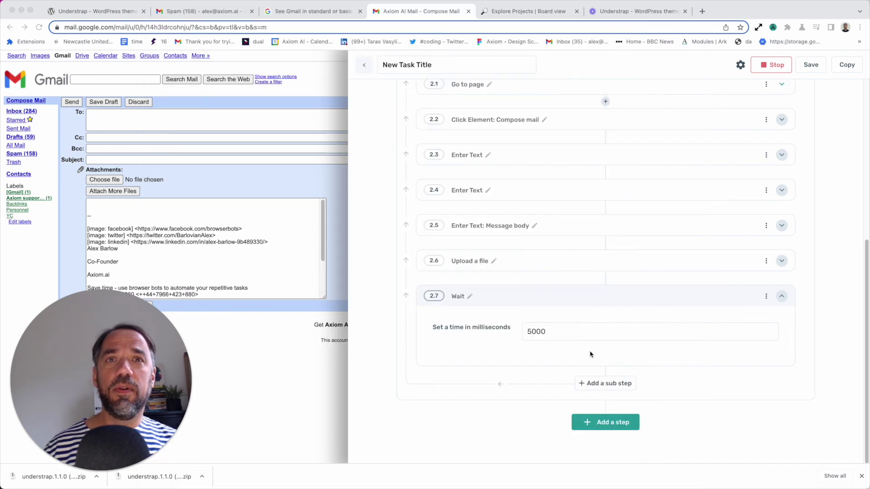
Stop the run and add a Click Element: Send sub-step 2.7 before the Wait step
left_click(603, 303)
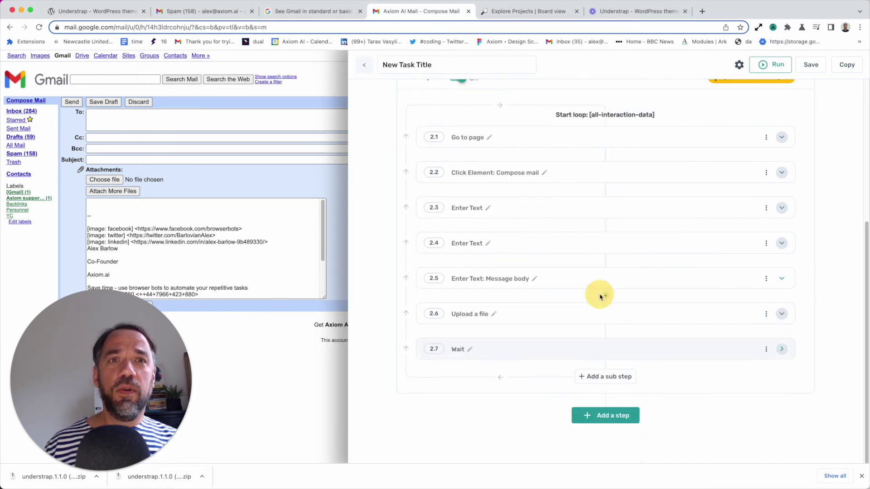
left_click(606, 331)
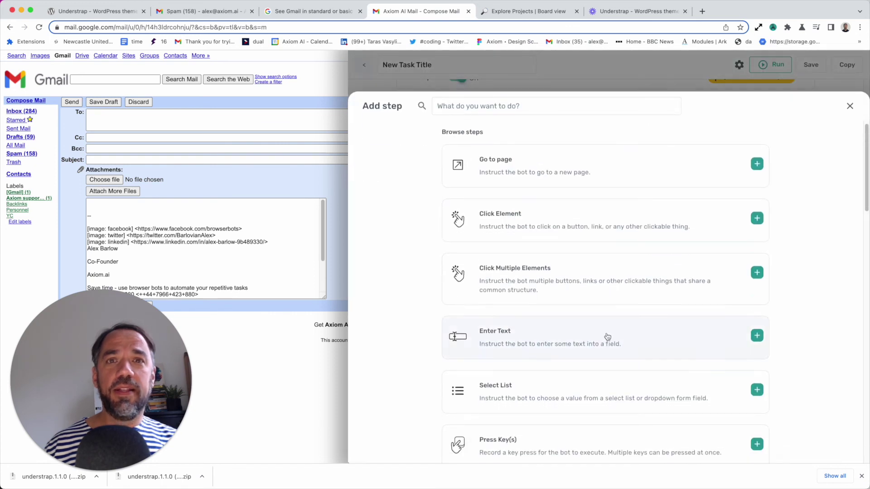
left_click(510, 108)
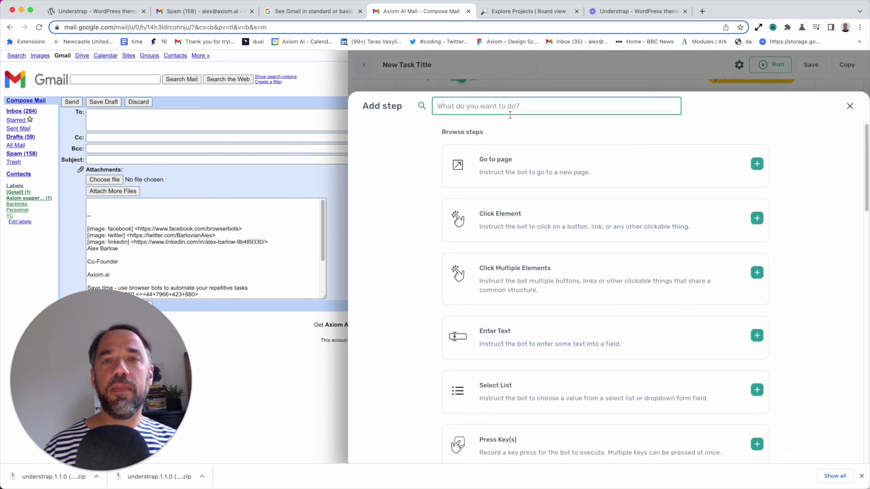
type("clic")
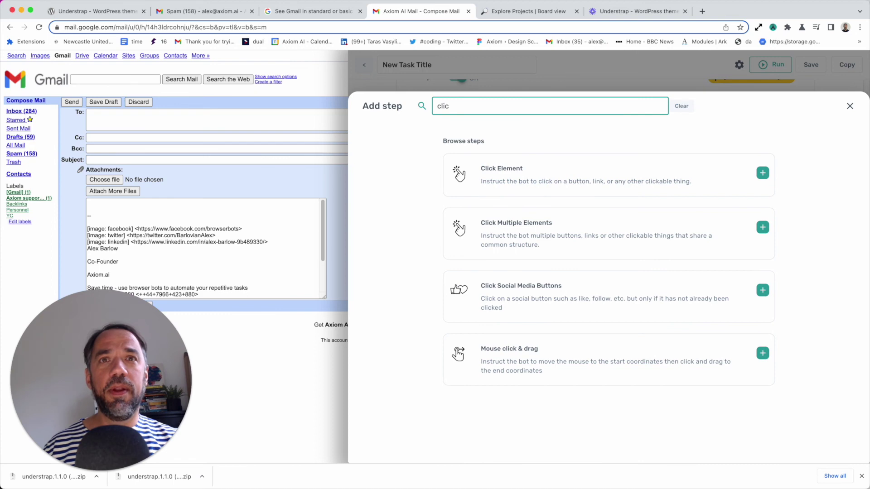
left_click(525, 190)
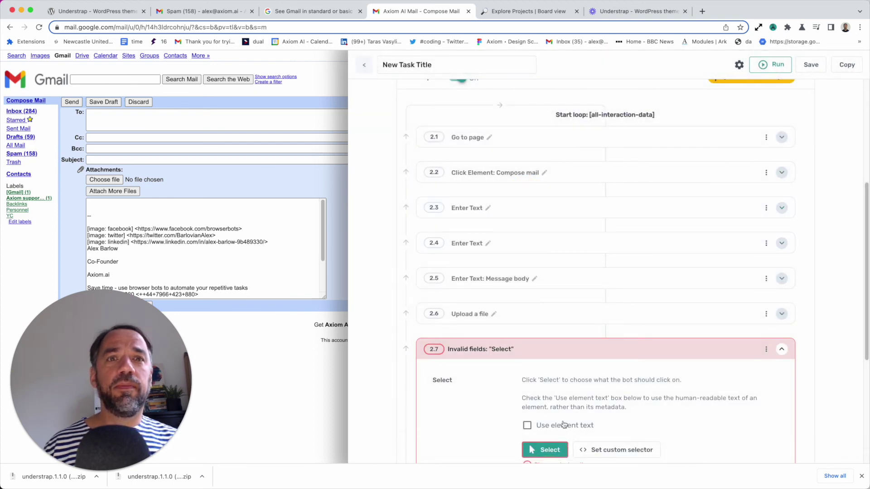
left_click(551, 399)
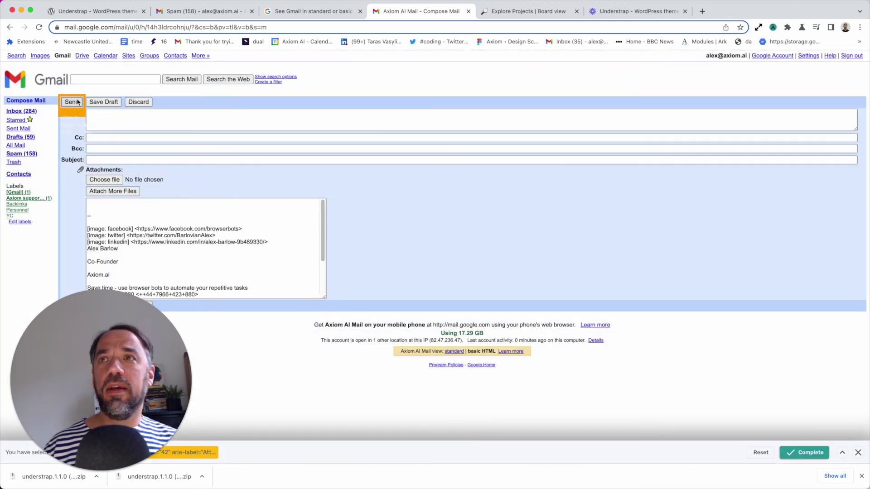
left_click(74, 101)
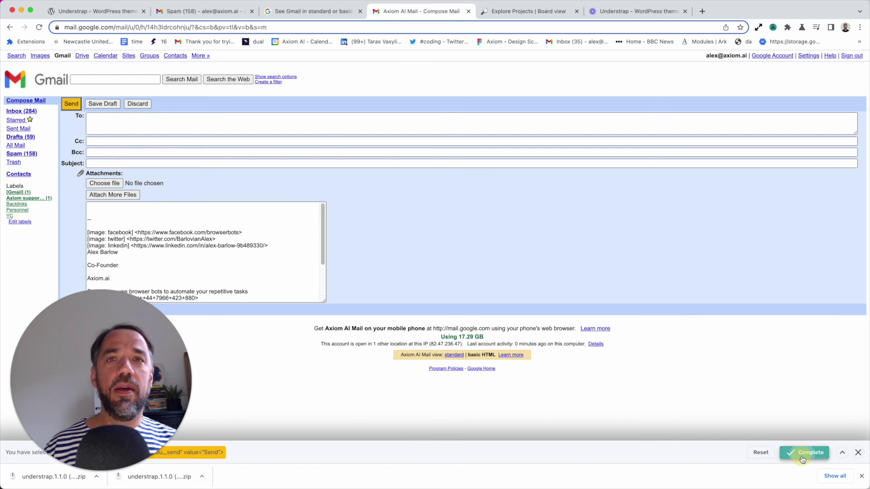
left_click(801, 458)
left_click(586, 297)
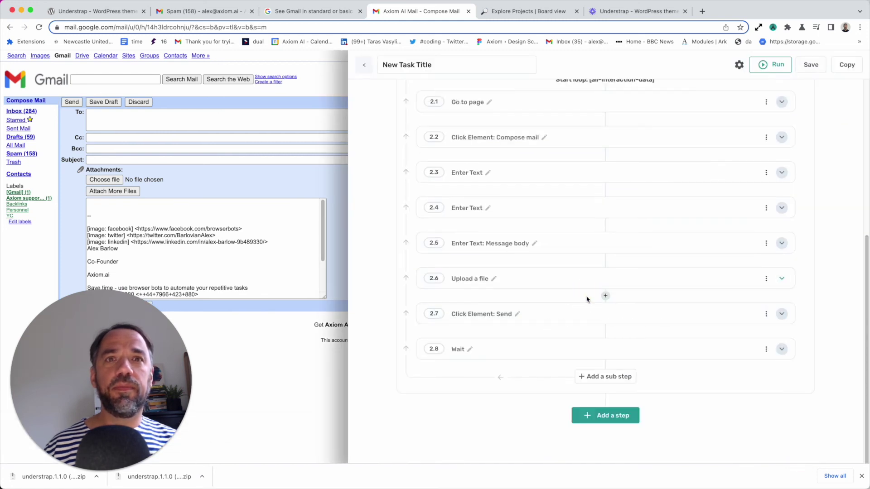